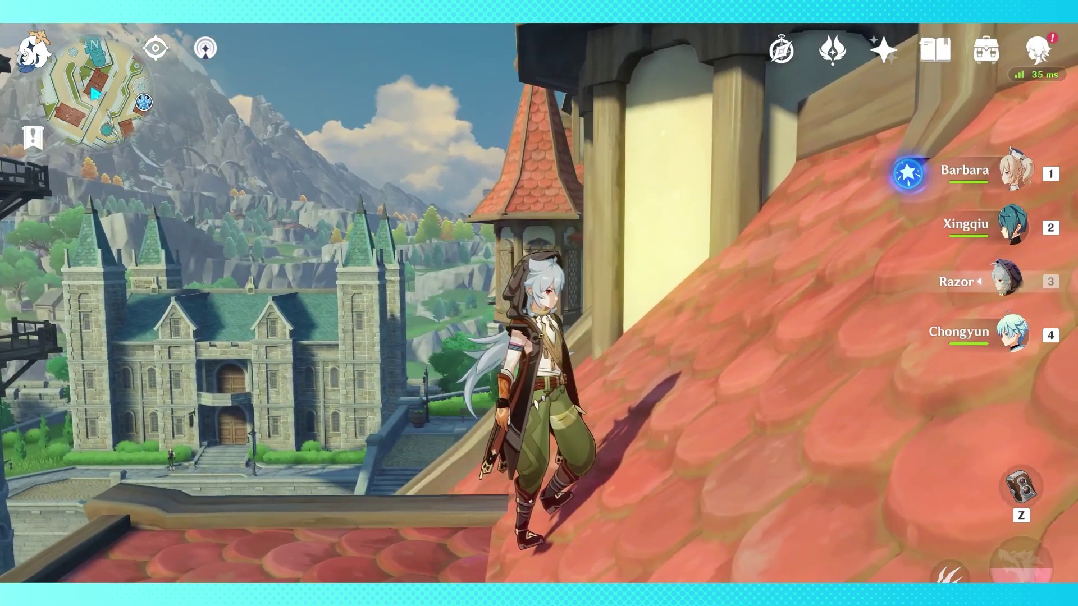
key("d")
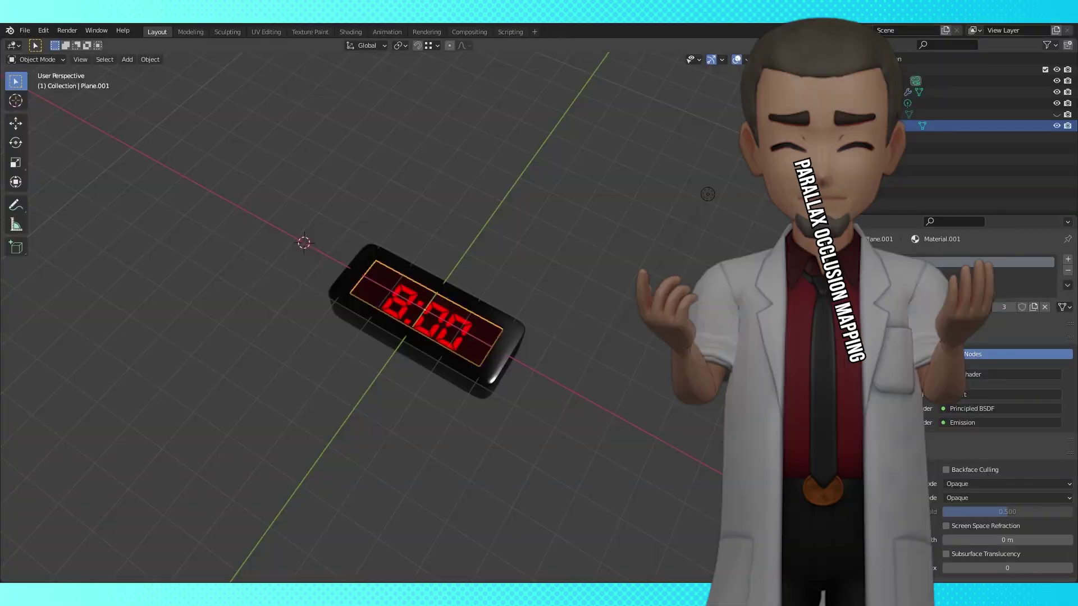
middle_click_drag(578, 427, 605, 318)
key("KP_7")
middle_click_drag(573, 272, 513, 284)
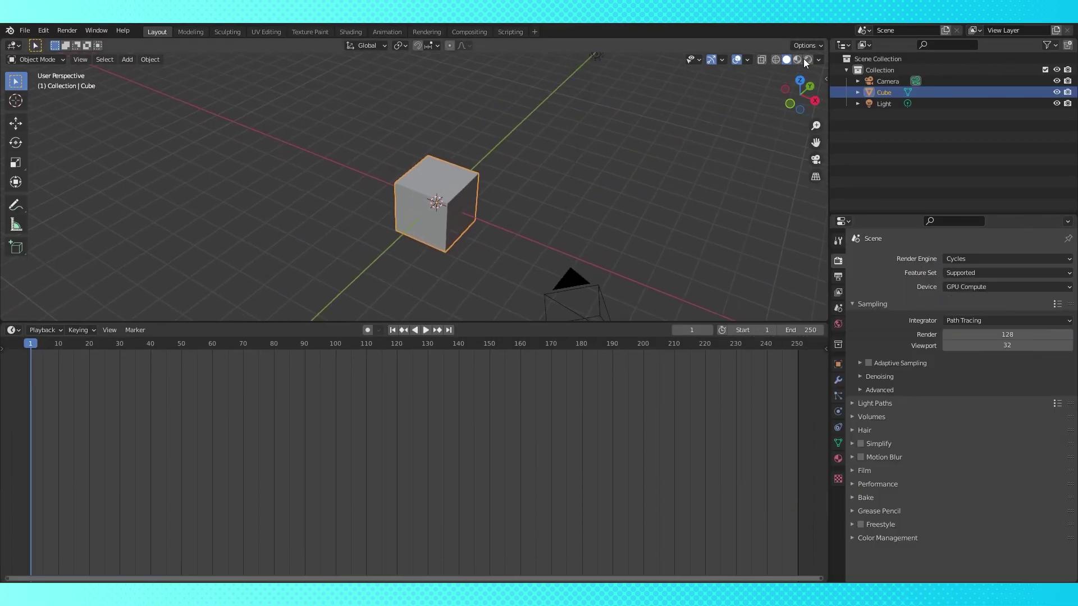
Display the 3D viewport in Rendered shading and set the render engine to Eevee
left_click(807, 59)
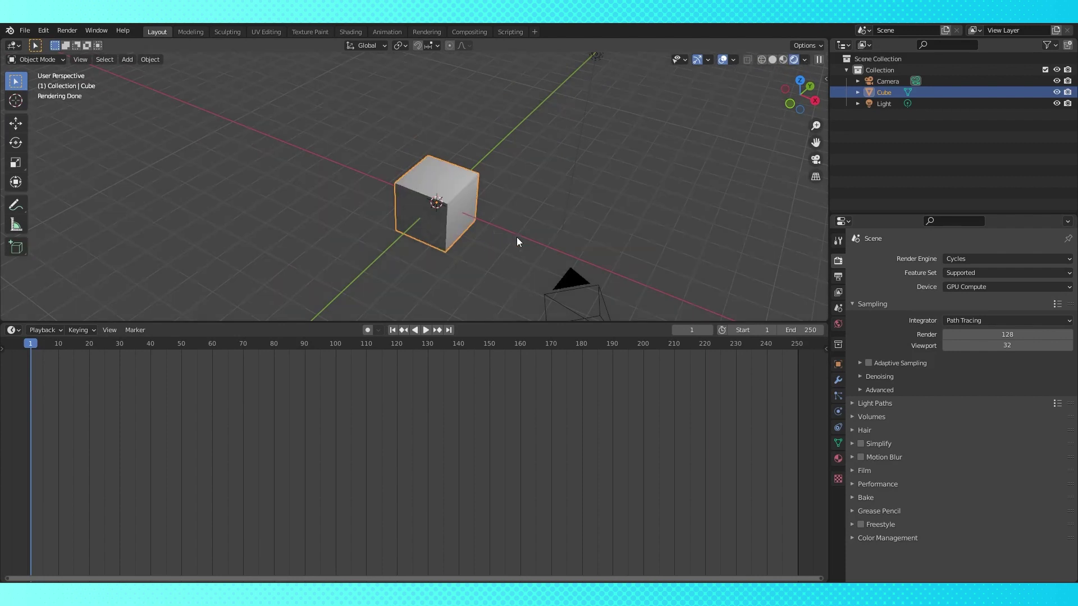
left_click(995, 261)
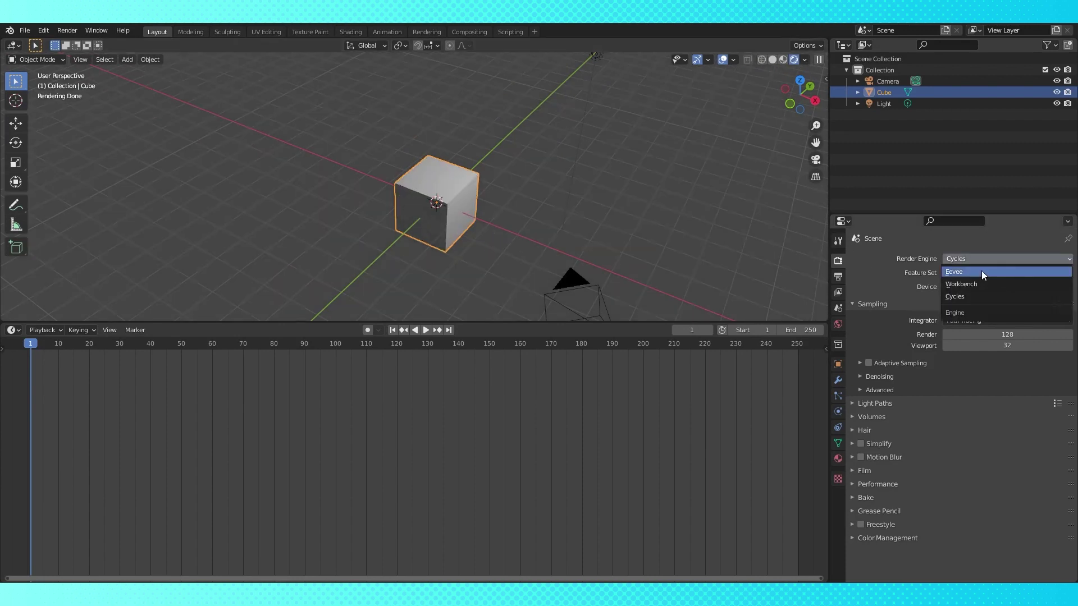
left_click(981, 272)
Show the cube's material settings and change the timeline area into a Shader Editor
left_click(838, 460)
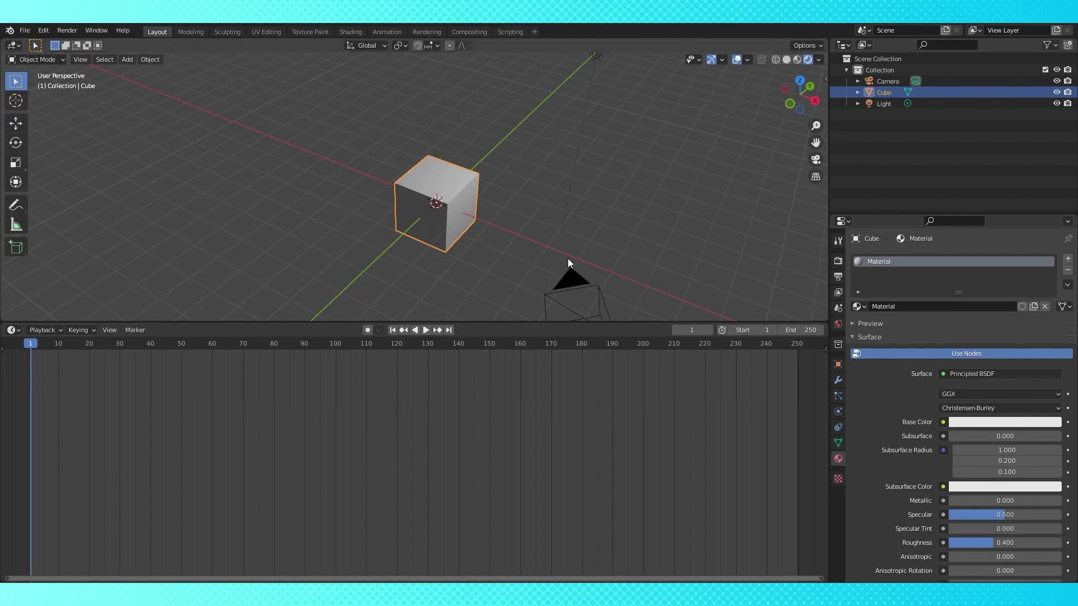
scroll(607, 278, "down", 2)
left_click(14, 330)
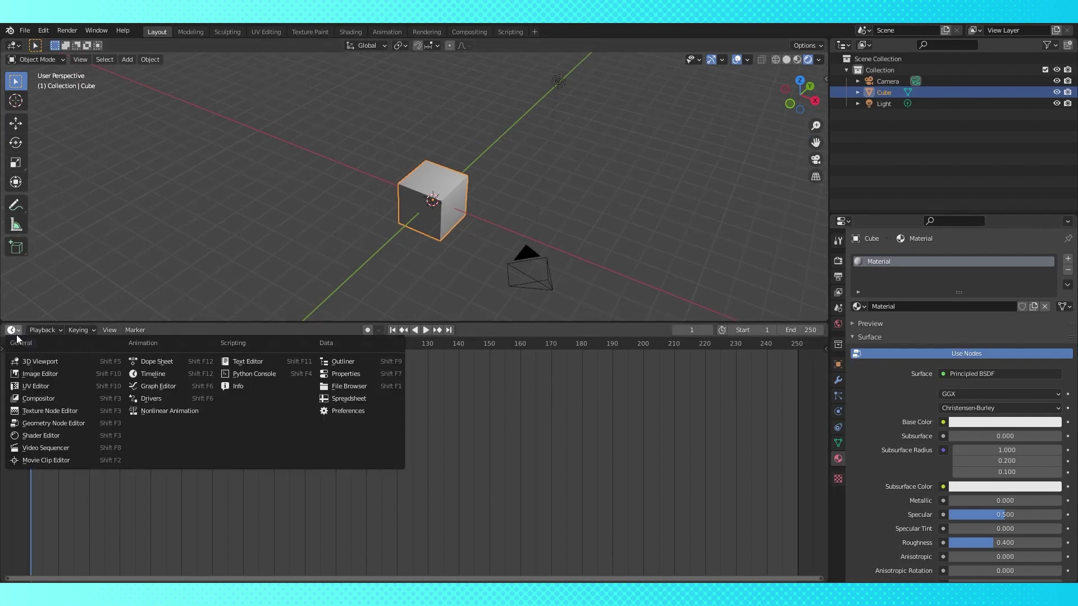
left_click(39, 437)
middle_click_drag(394, 413, 591, 359)
middle_click_drag(573, 203, 564, 204)
scroll(393, 443, "up", 3)
middle_click_drag(393, 443, 394, 464)
Add an Image Texture node using leaves 04.png and connect its Color output to the Principled BSDF's Base Color
key("shift+a")
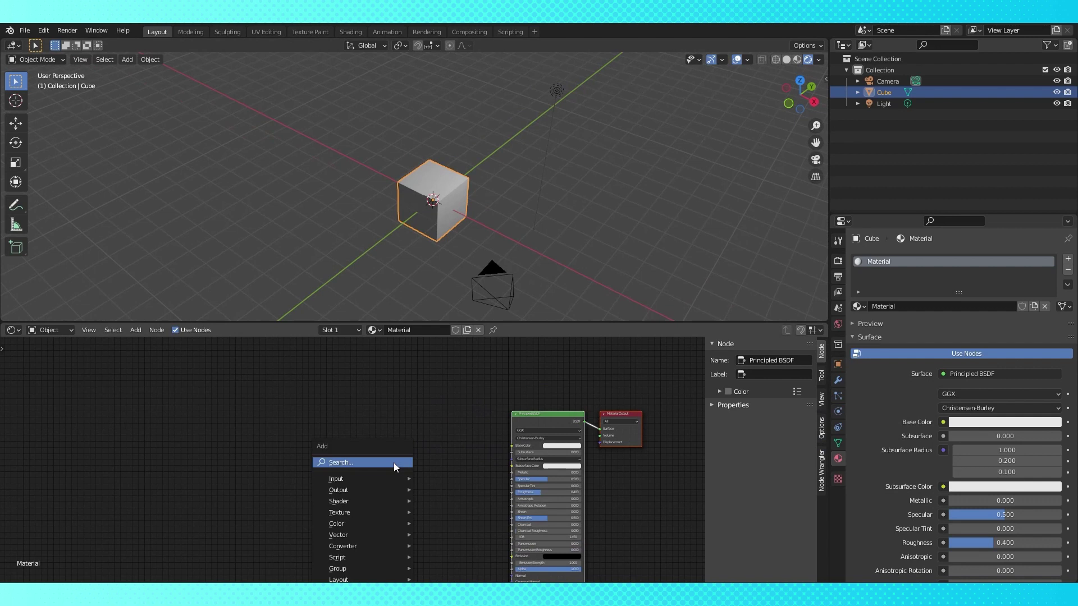
mouse_move(342, 514)
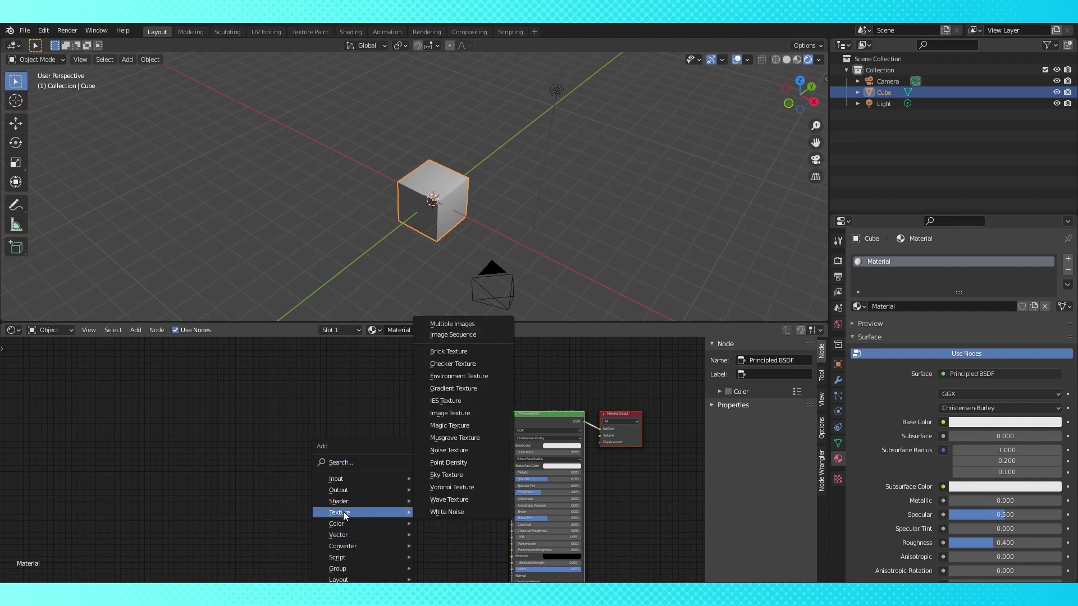
left_click(450, 413)
left_click(432, 458)
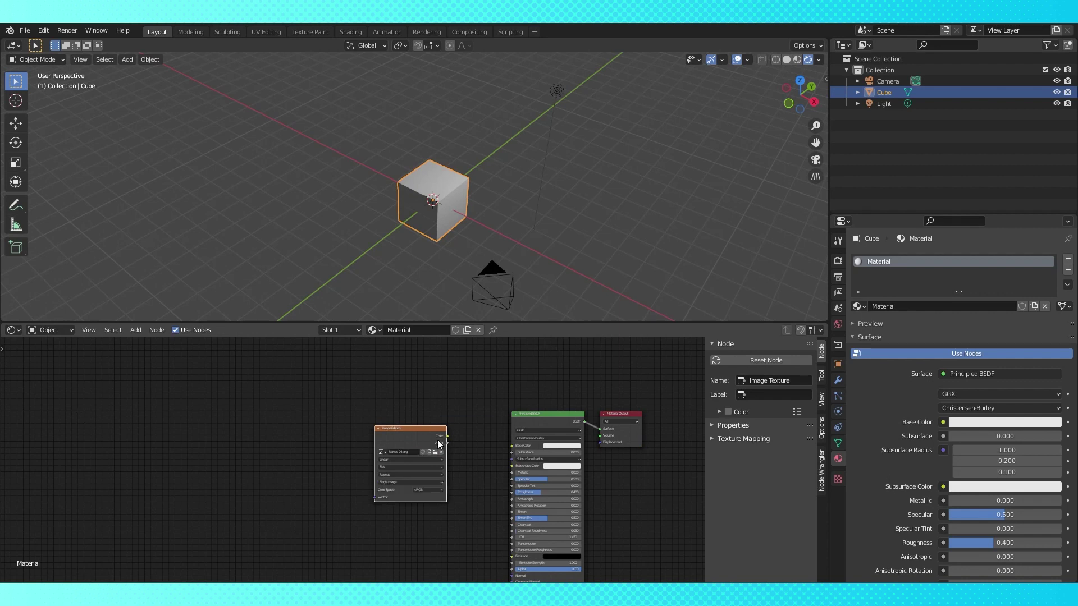
left_click_drag(447, 437, 513, 447)
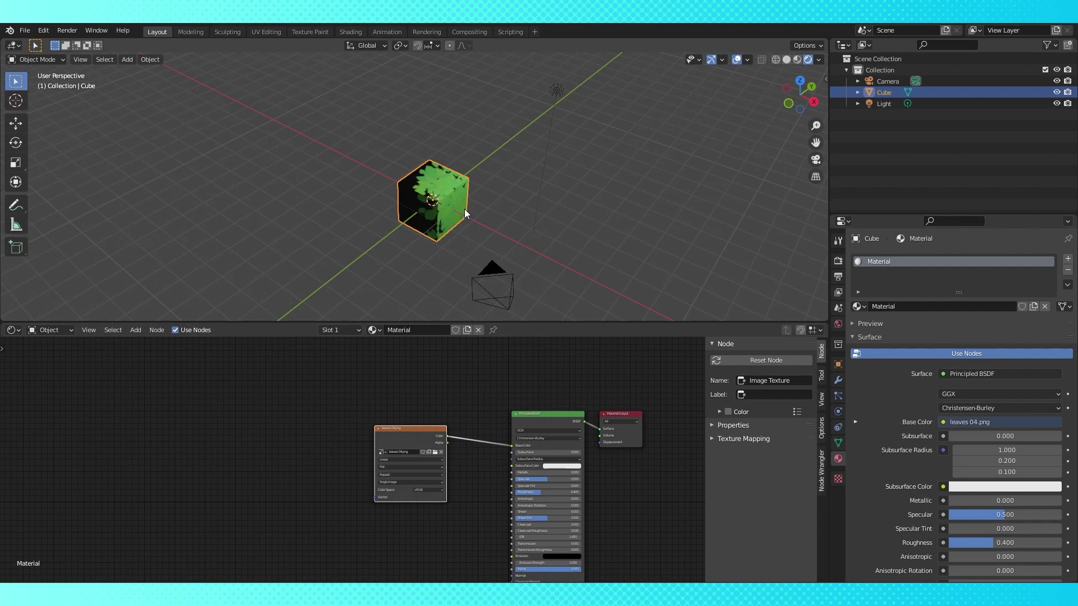
Replace the cube's mesh with a plane in Edit Mode, return to Object Mode and view it from above
key("Tab")
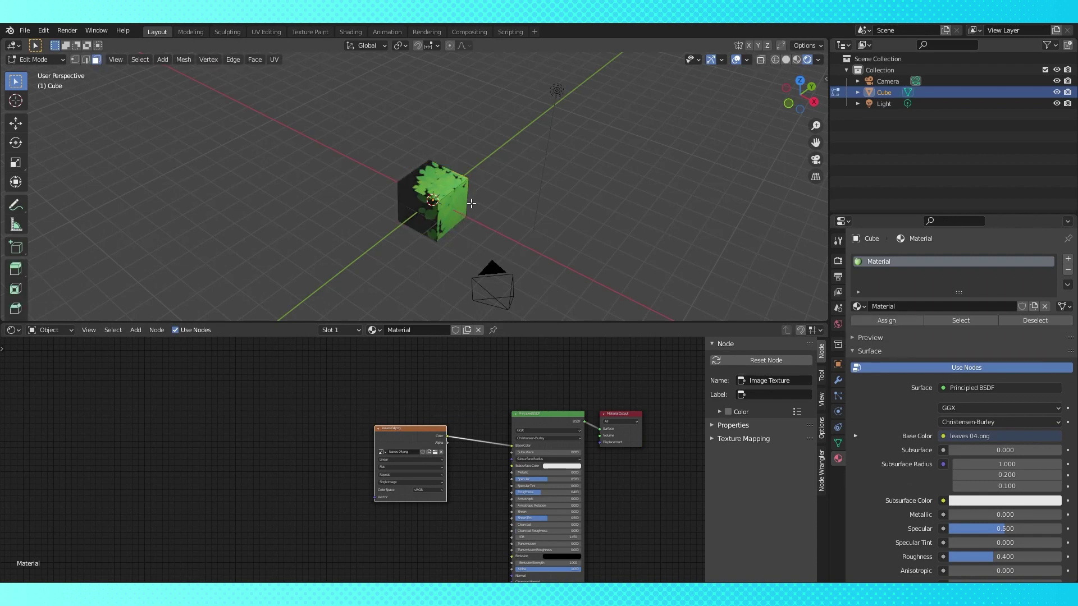
key("x")
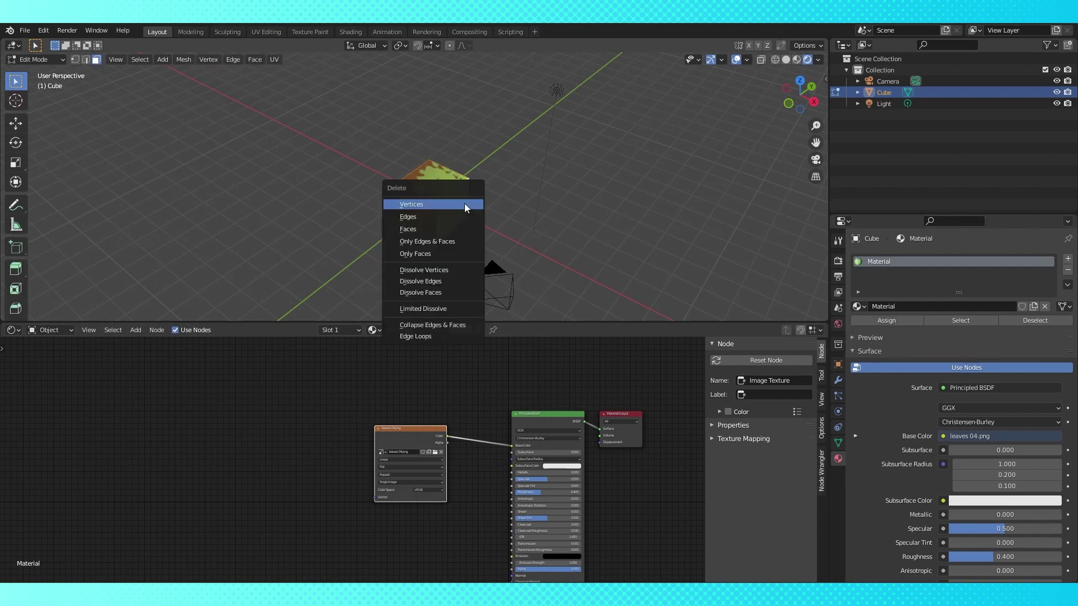
left_click(465, 206)
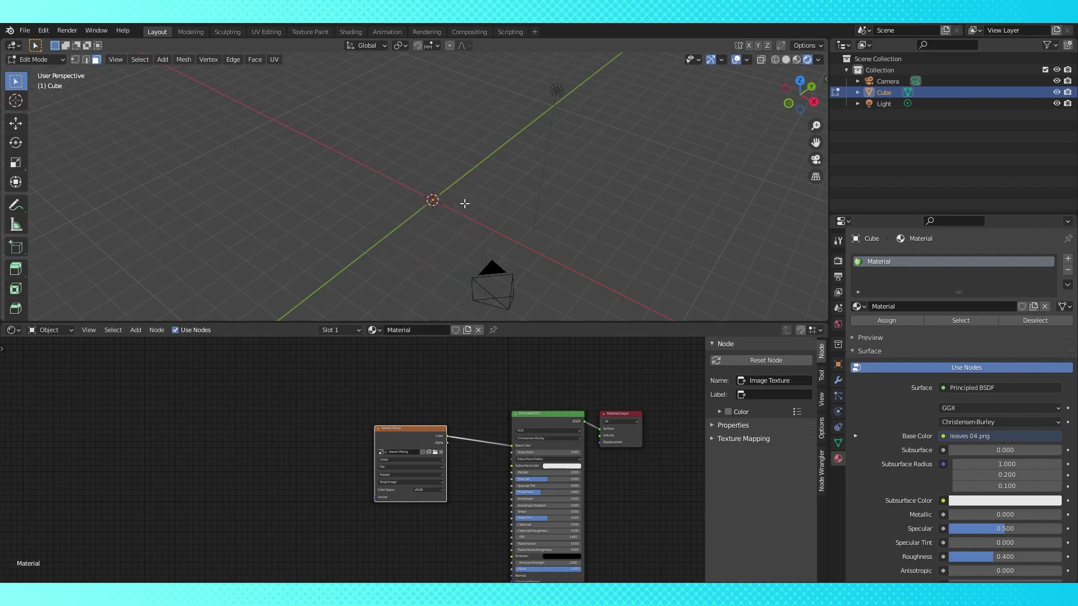
key("shift+a")
left_click(464, 203)
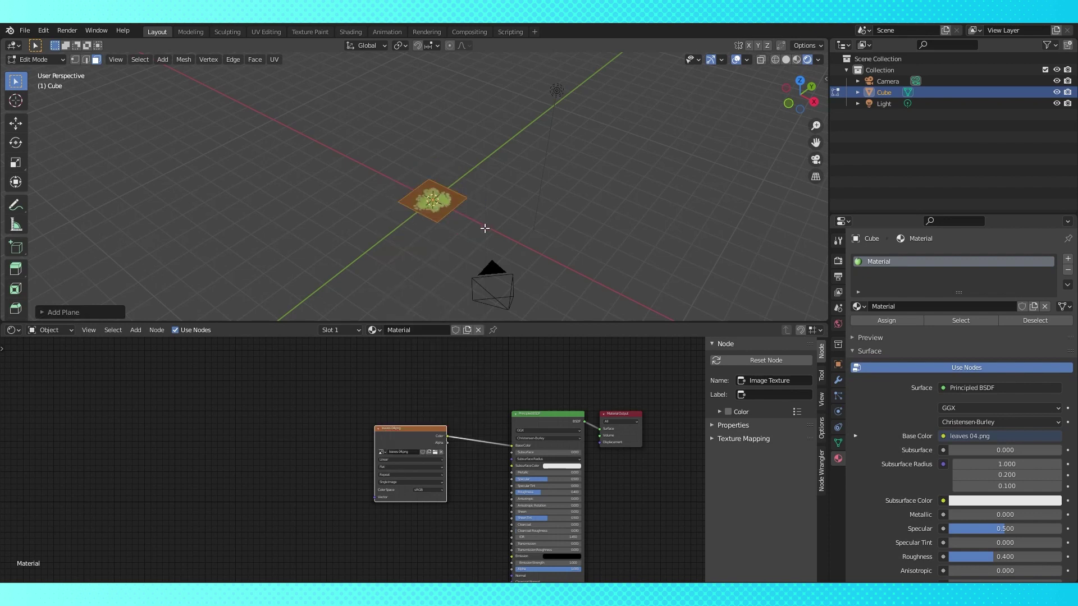
key("Tab")
key("KP_7")
scroll(479, 240, "up", 3)
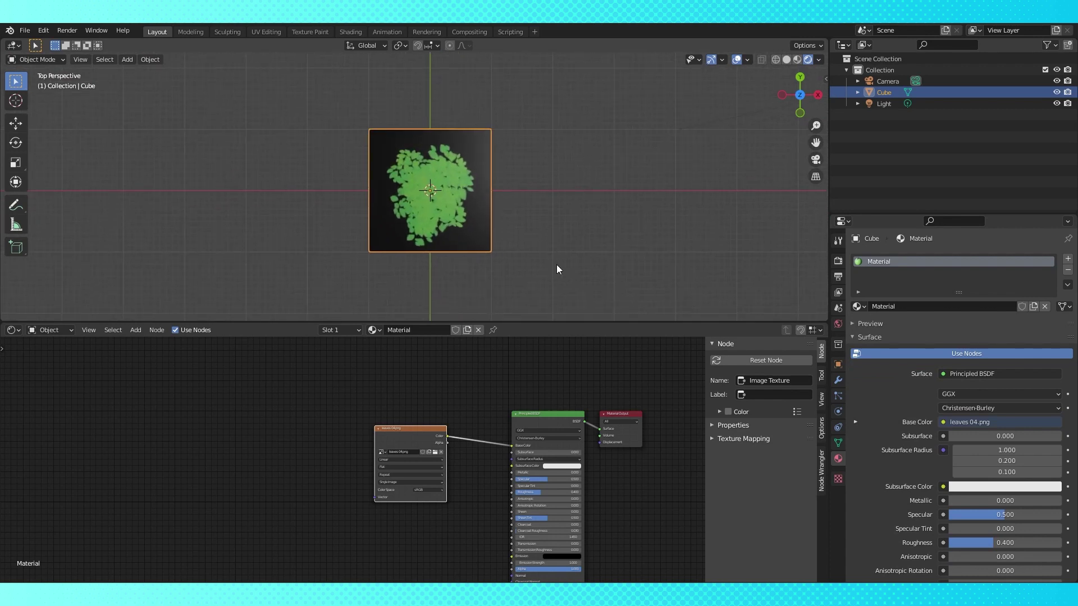
Set the Principled BSDF's Roughness to 1.000 and connect the leaves image's Alpha output to its Alpha input
left_click_drag(538, 492, 584, 492)
middle_click_drag(514, 240, 527, 213)
middle_click_drag(487, 391, 431, 315)
left_click_drag(368, 360, 460, 496)
middle_click_drag(611, 204, 618, 183)
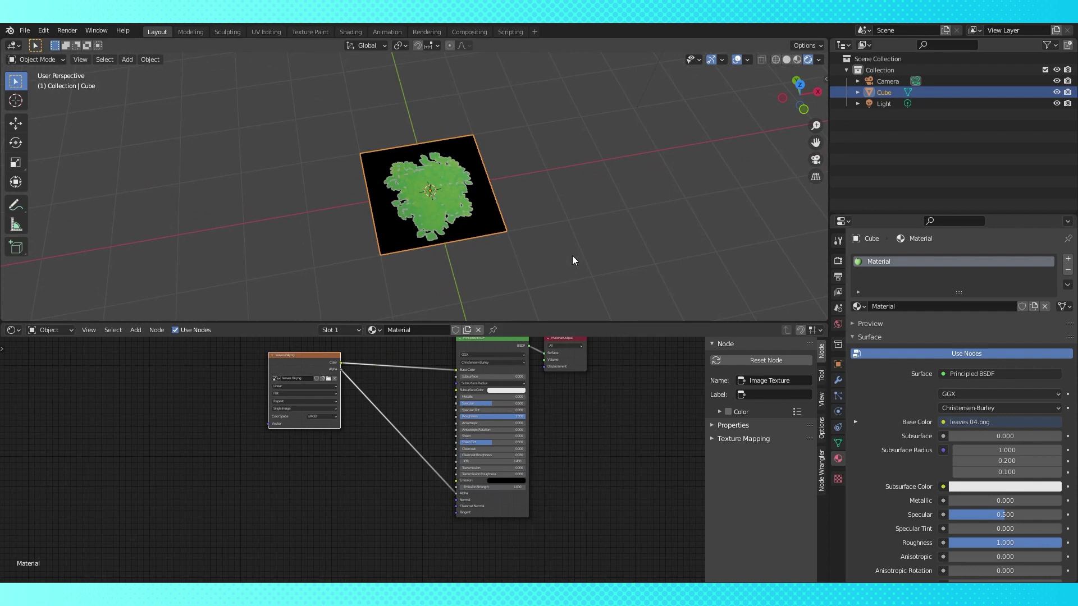
Set the material's Blend Mode to Alpha Clip and shift the leaves image node slightly down
scroll(1006, 510, "down", 12)
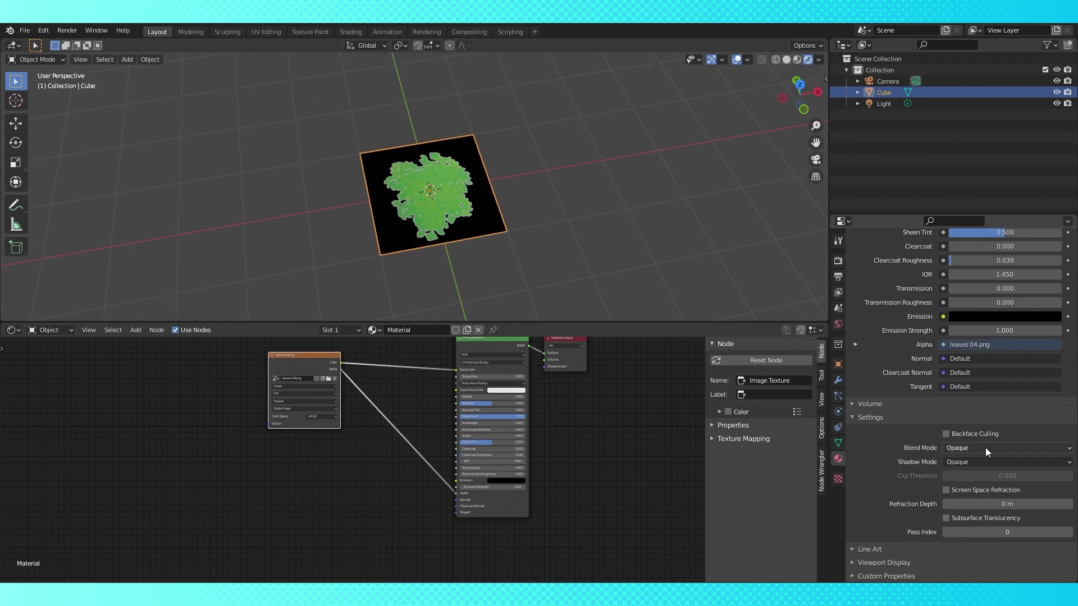
left_click(985, 447)
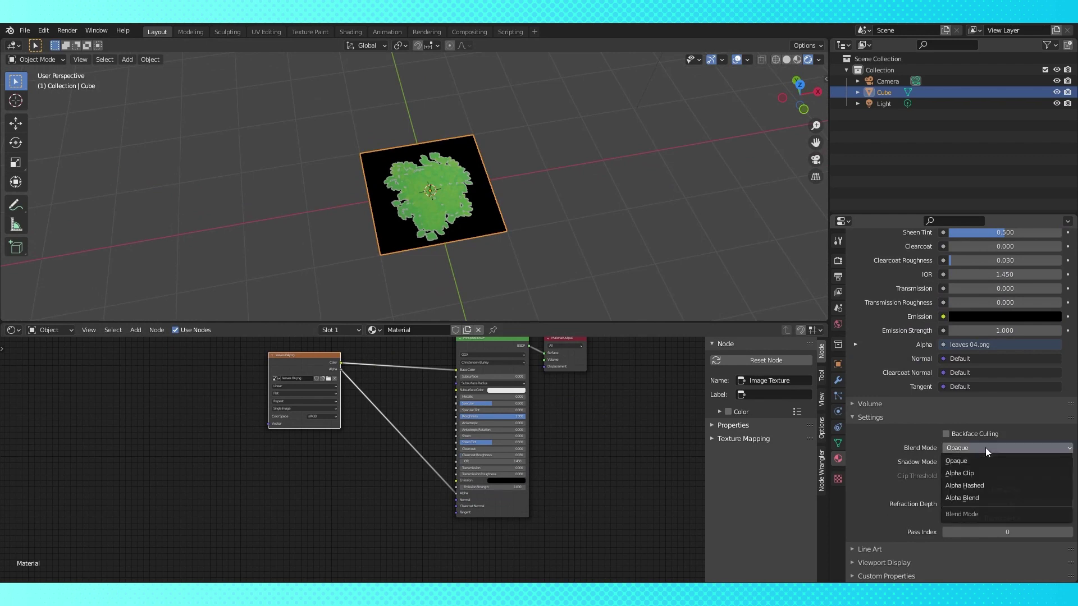
left_click(970, 472)
left_click(544, 247)
scroll(514, 258, "up", 6)
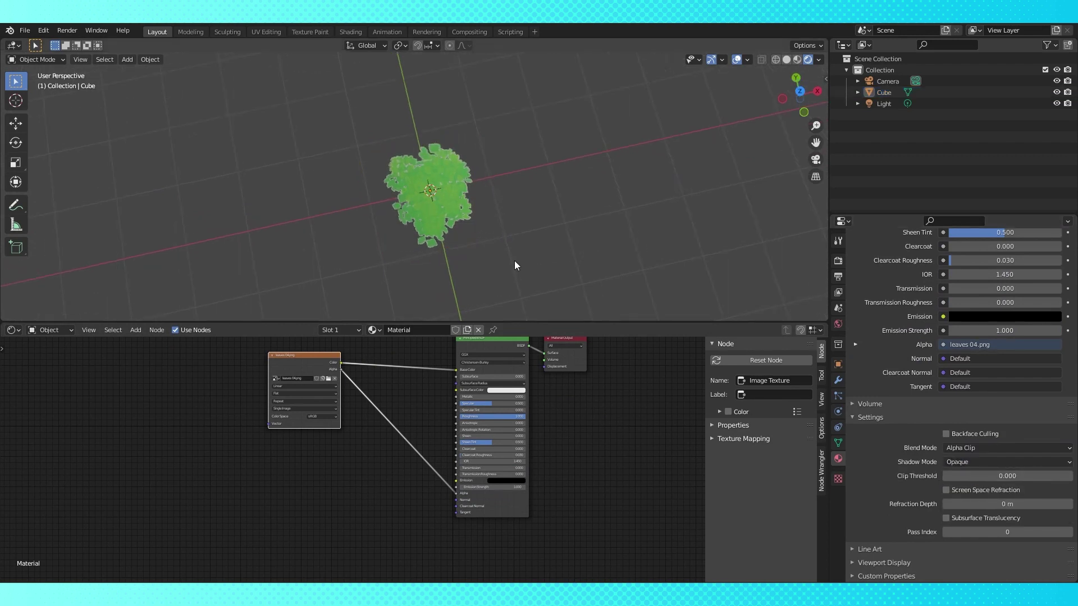
left_click_drag(301, 358, 299, 374)
Set the Alpha Clip threshold of the leaf plane's material to 0.5
middle_click_drag(583, 220, 606, 203)
scroll(533, 203, "down", 3)
left_click(470, 199)
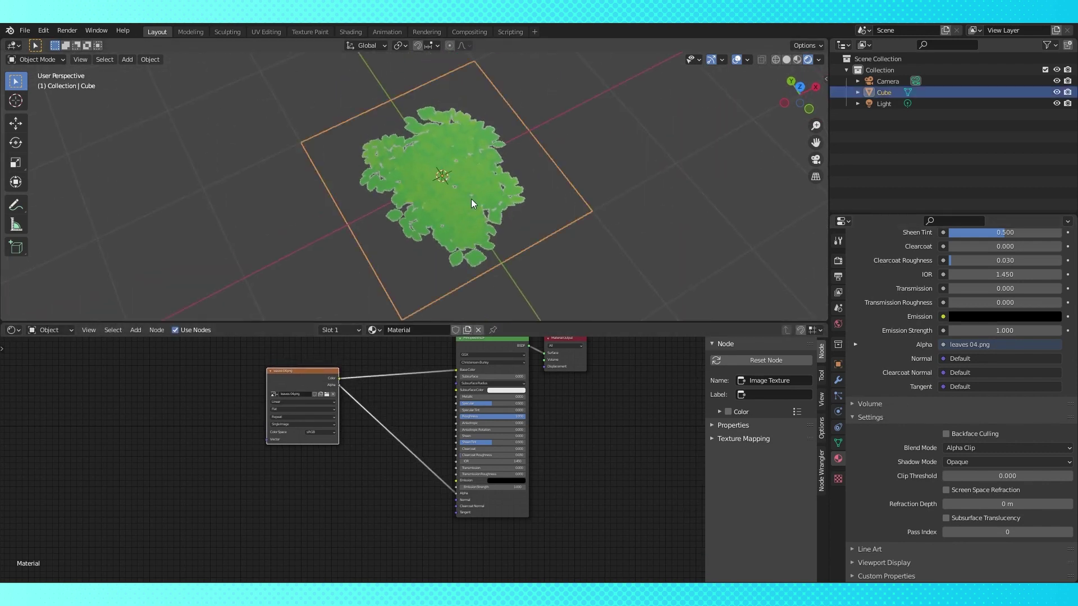
scroll(505, 211, "up", 3)
scroll(621, 425, "down", 1)
scroll(616, 430, "up", 1)
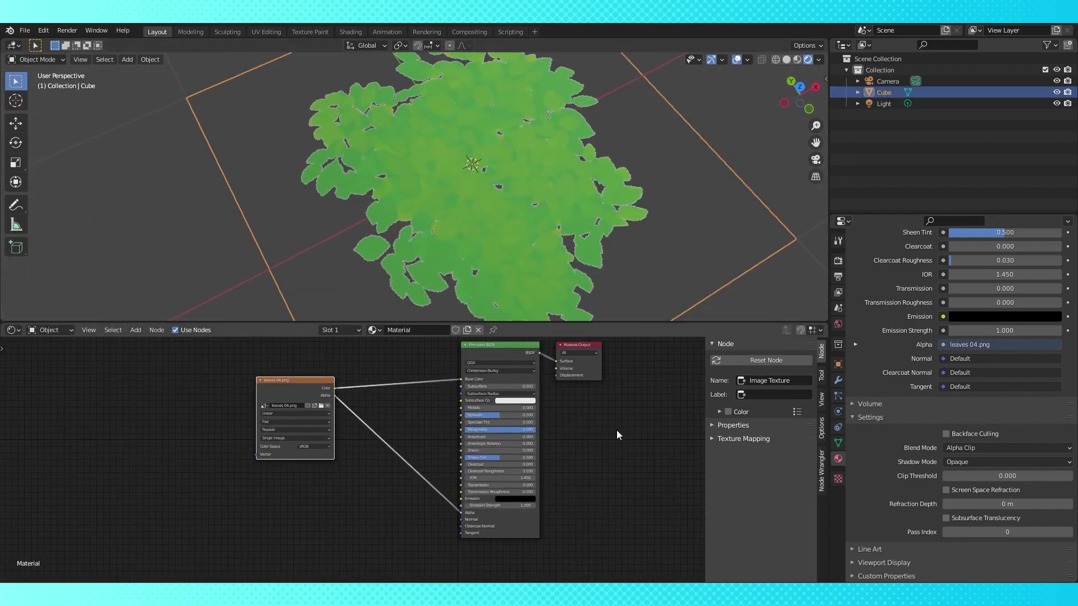
left_click_drag(958, 476, 1039, 476)
right_click(1039, 476)
left_click(999, 476)
type(".5")
key("Return")
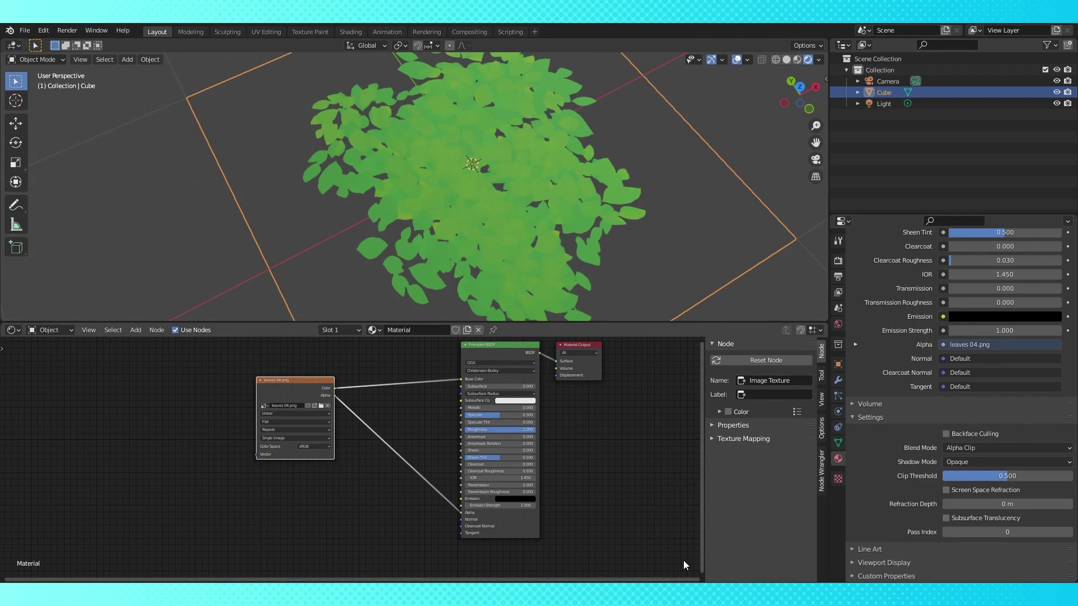
Add a Texture Coordinate node ahead of the leaves image and connect its Generated output to the image's Vector input
middle_click_drag(218, 528, 411, 551)
scroll(582, 510, "down", 2)
middle_click_drag(582, 511, 532, 505)
scroll(477, 469, "down", 2)
left_click_drag(409, 421, 442, 429)
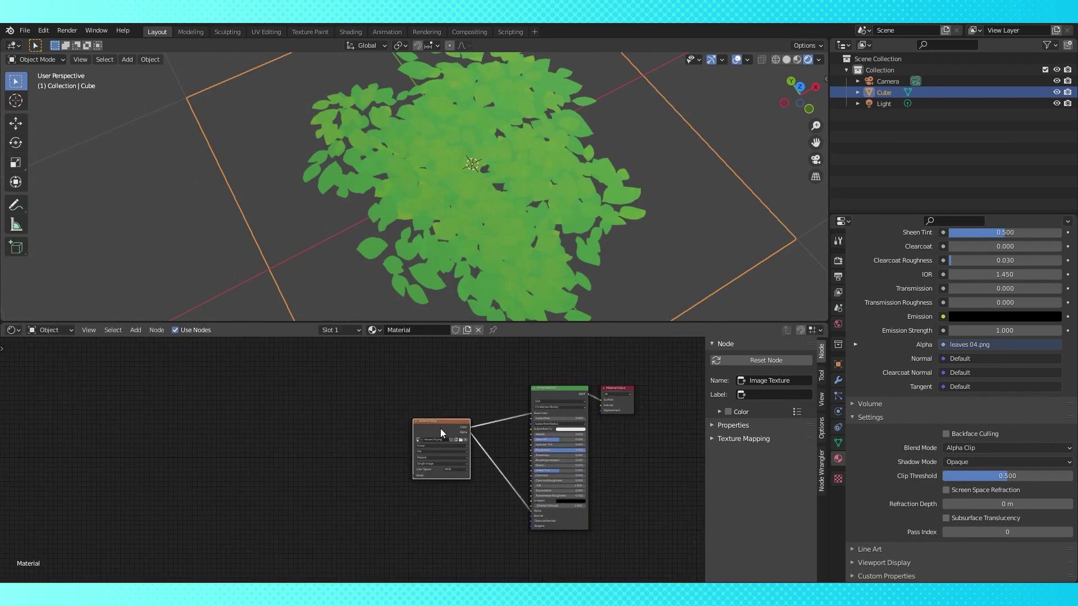
middle_click_drag(311, 436, 377, 436)
scroll(401, 436, "up", 3)
key("shift+a")
mouse_move(421, 435)
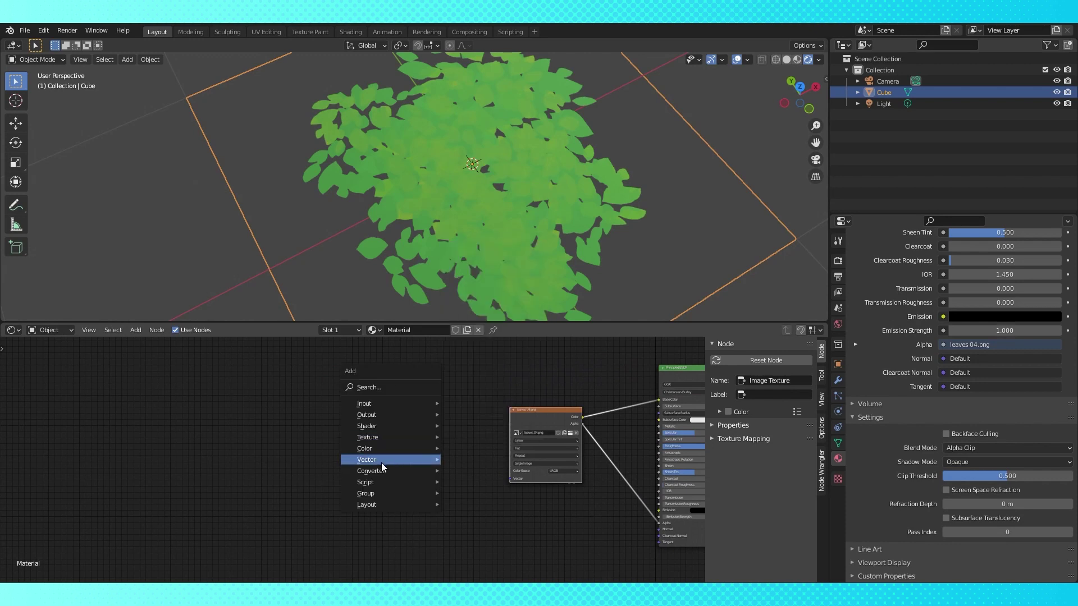
mouse_move(380, 403)
left_click(503, 342)
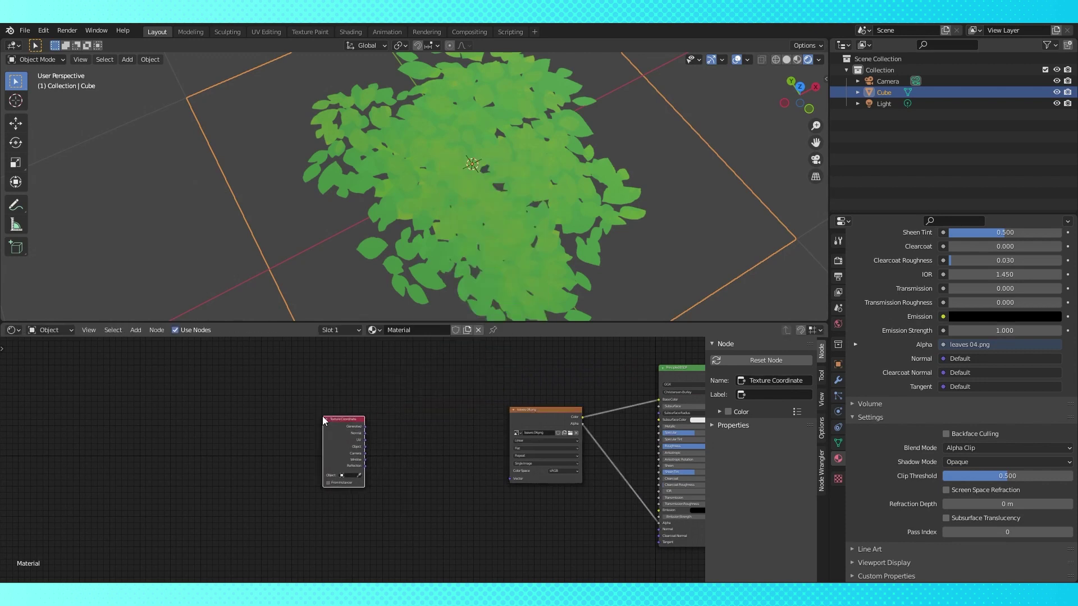
left_click(340, 416)
left_click_drag(368, 418, 556, 484)
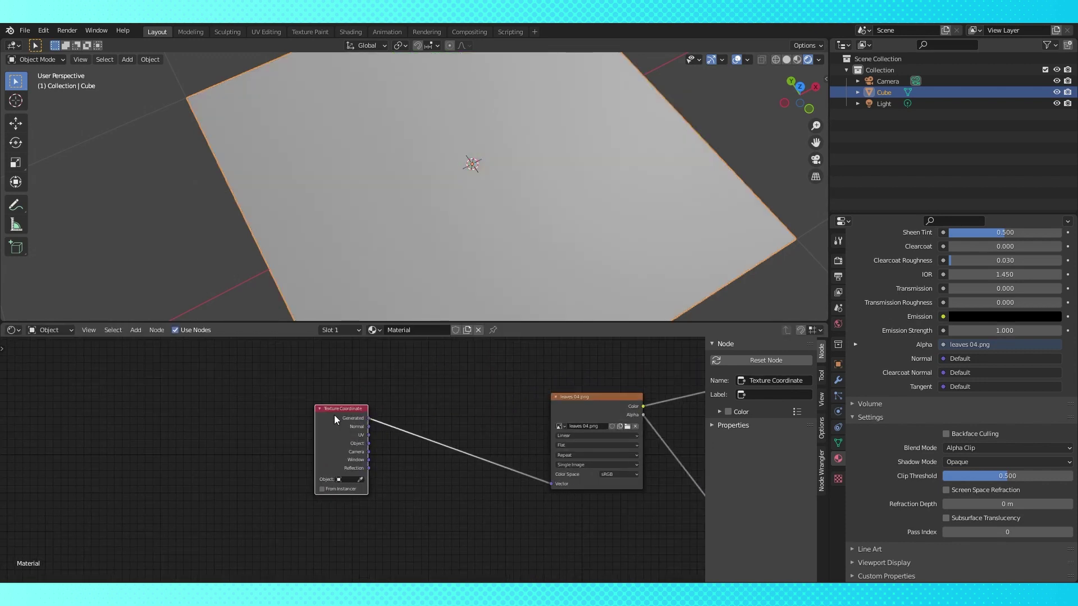
left_click_drag(334, 415, 285, 416)
Insert a Vector Math node set to Subtract between the Texture Coordinate node and the leaves image
middle_click_drag(382, 468, 372, 508, "ctrl")
key("shift+a")
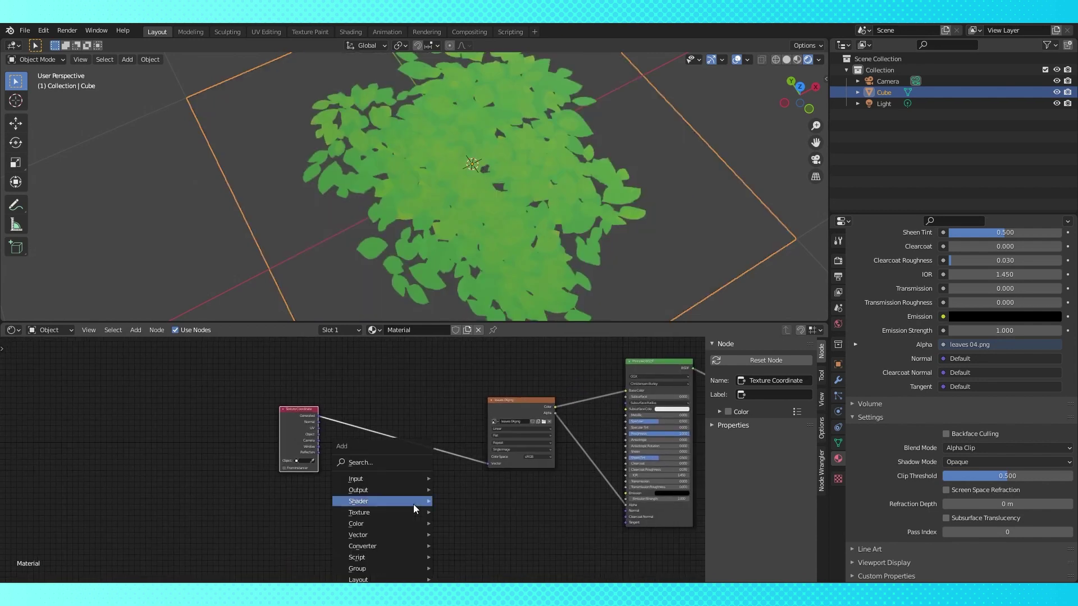
mouse_move(377, 548)
left_click(462, 534)
left_click(401, 474)
scroll(436, 500, "up", 2)
left_click(433, 496)
left_click(430, 483)
left_click_drag(433, 476, 441, 441)
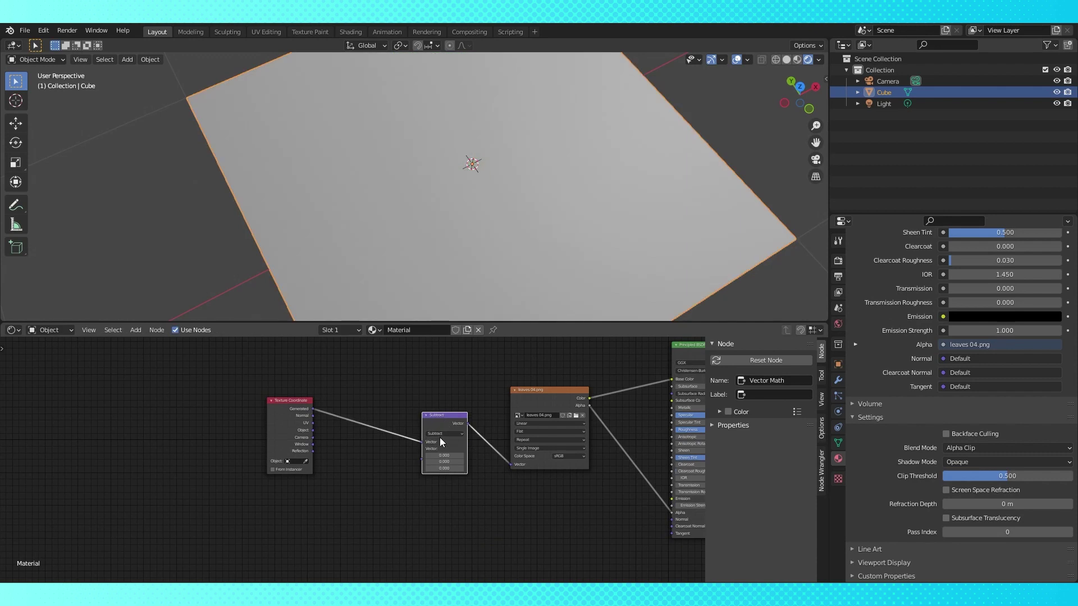
Add a Geometry node below Texture Coordinate and connect its Incoming output to the Subtract node's second Vector input
middle_click_drag(399, 521, 397, 500)
key("shift+a")
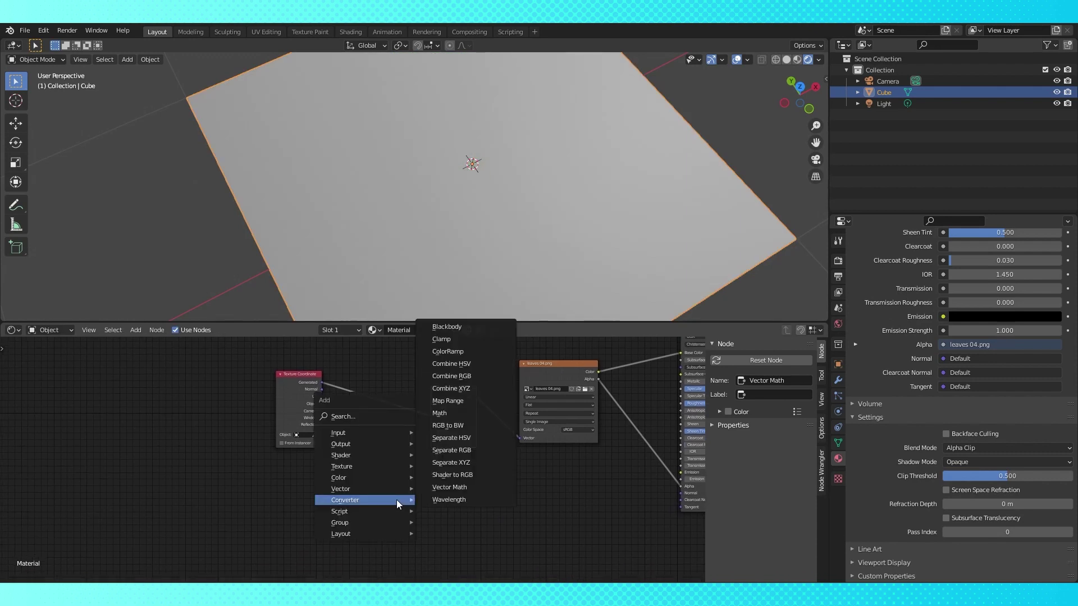
mouse_move(332, 436)
left_click(446, 271)
left_click(300, 506)
key("KP_7")
scroll(587, 190, "down", 2)
scroll(370, 516, "up", 1)
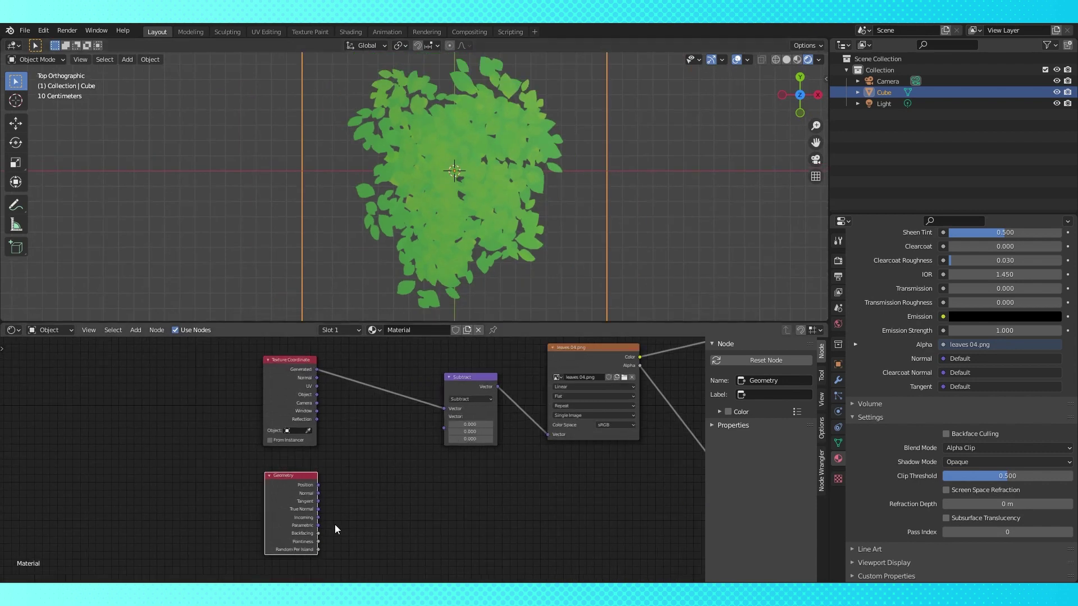
left_click_drag(319, 517, 444, 428)
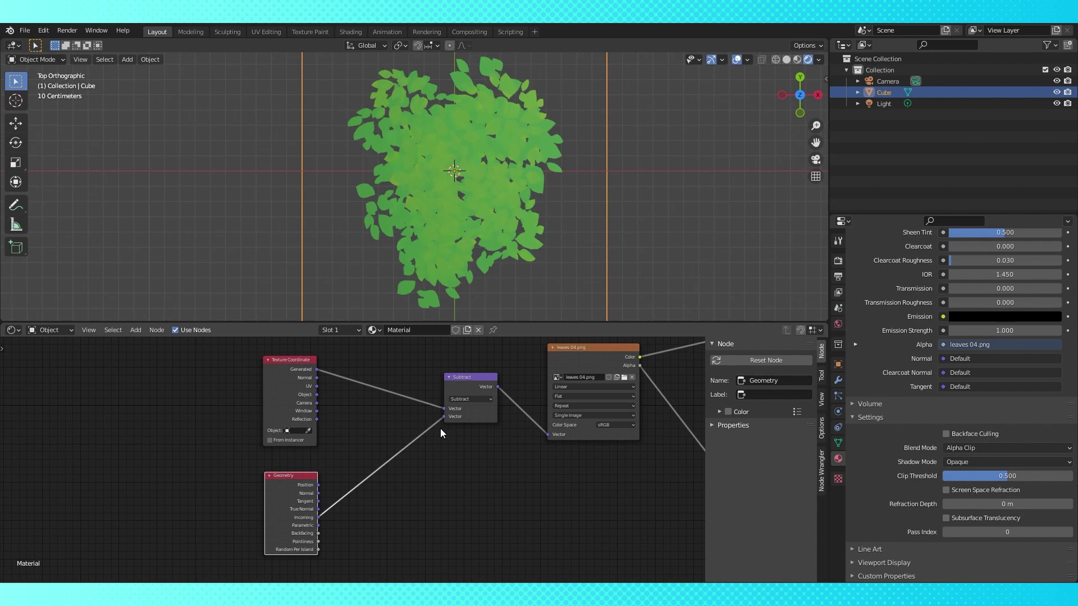
left_click_drag(303, 477, 296, 476)
Duplicate the Subtract node, change the copy to Multiply and insert it between the Geometry and Subtract nodes
left_click(474, 382)
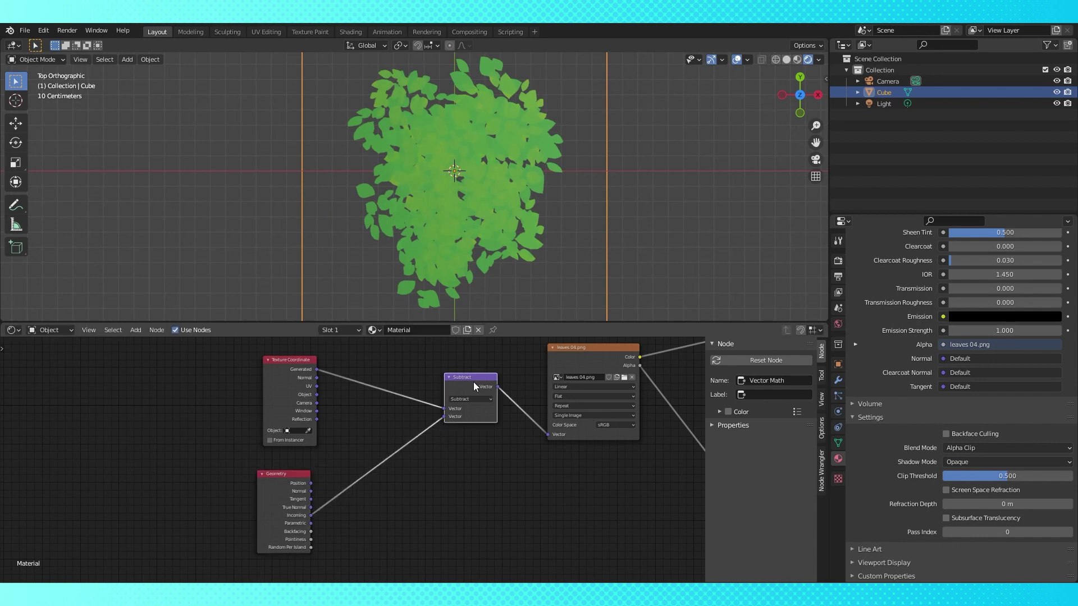
key("shift+d")
left_click(463, 473)
left_click(464, 486)
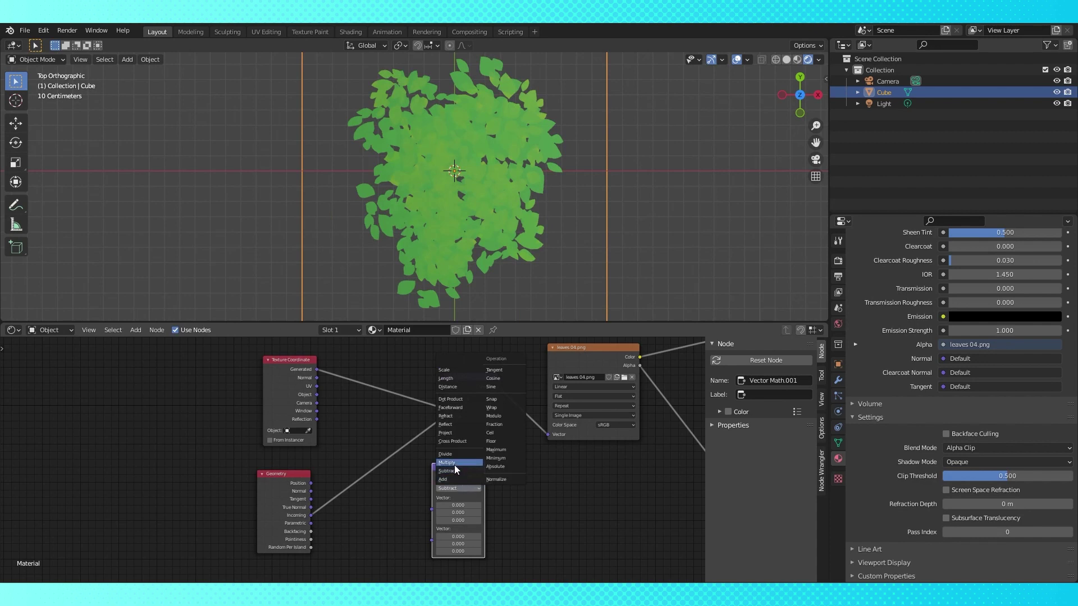
left_click(453, 465)
left_click_drag(460, 474, 380, 449)
Add a Value node below Geometry and connect it to the Multiply node's second Vector input
middle_click_drag(456, 516, 466, 462)
key("shift+a")
mouse_move(453, 464)
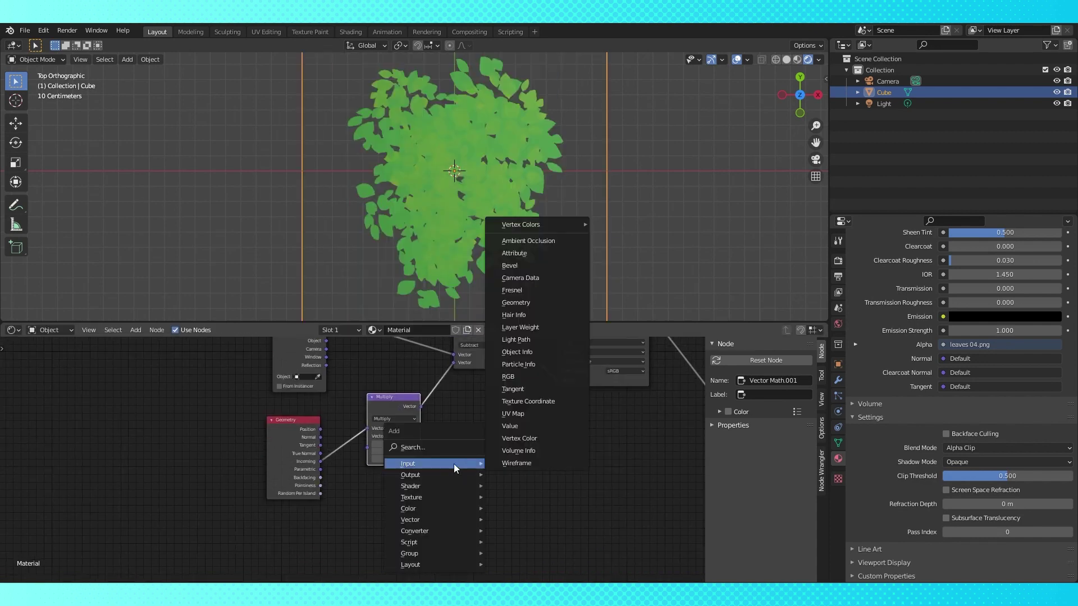
left_click(510, 426)
left_click(289, 519)
left_click_drag(317, 526, 367, 452)
Try a value of 1 in the Value node and check its effect on the leaf plane
double_click(290, 537)
type("1")
key("Return")
scroll(573, 218, "down", 1)
middle_click_drag(573, 218, 577, 215)
Reset the Value node to 0, view the plane at an angle and raise the value to 0.200
left_click(291, 537)
type("0")
key("Return")
middle_click_drag(519, 292, 584, 193)
left_click_drag(291, 536, 310, 536)
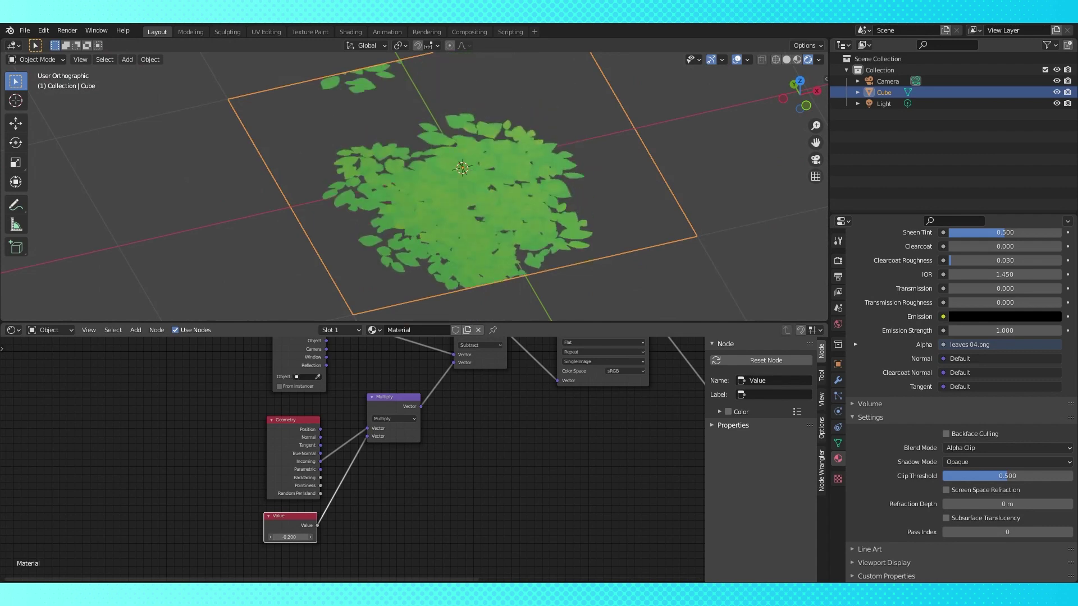
Set the extension mode of the leaves Image Texture node to Clip
middle_click_drag(366, 517, 342, 573)
left_click(579, 408)
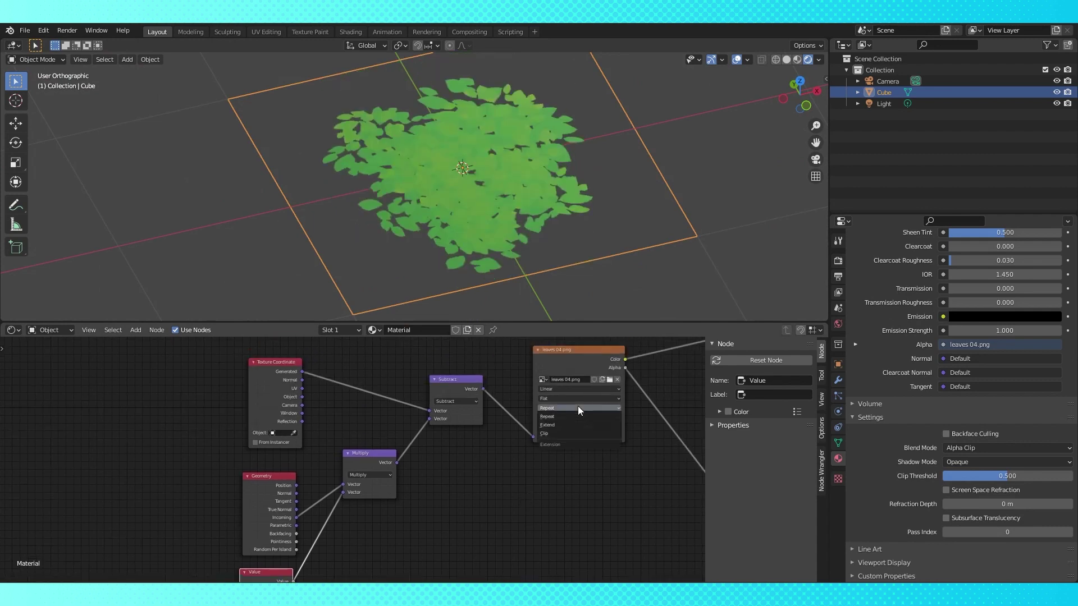
left_click(561, 433)
Raise the Value node to 0.400 and on to 1, checking the leaf shift from several angles and from the top
middle_click_drag(294, 568, 342, 473)
left_click_drag(314, 498, 336, 497)
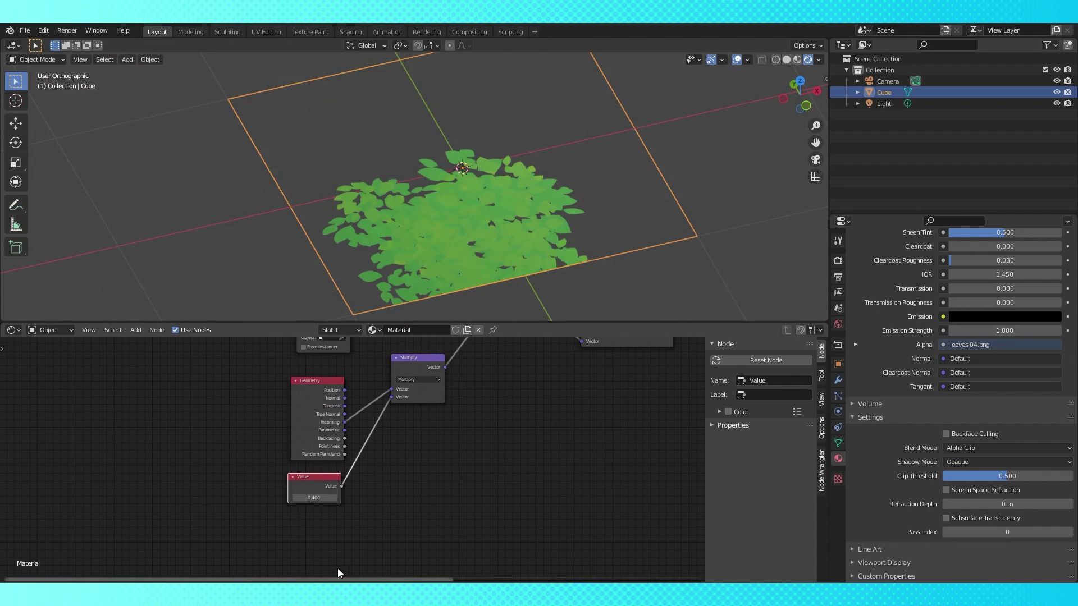
middle_click_drag(582, 146, 536, 197)
double_click(311, 498)
type("1")
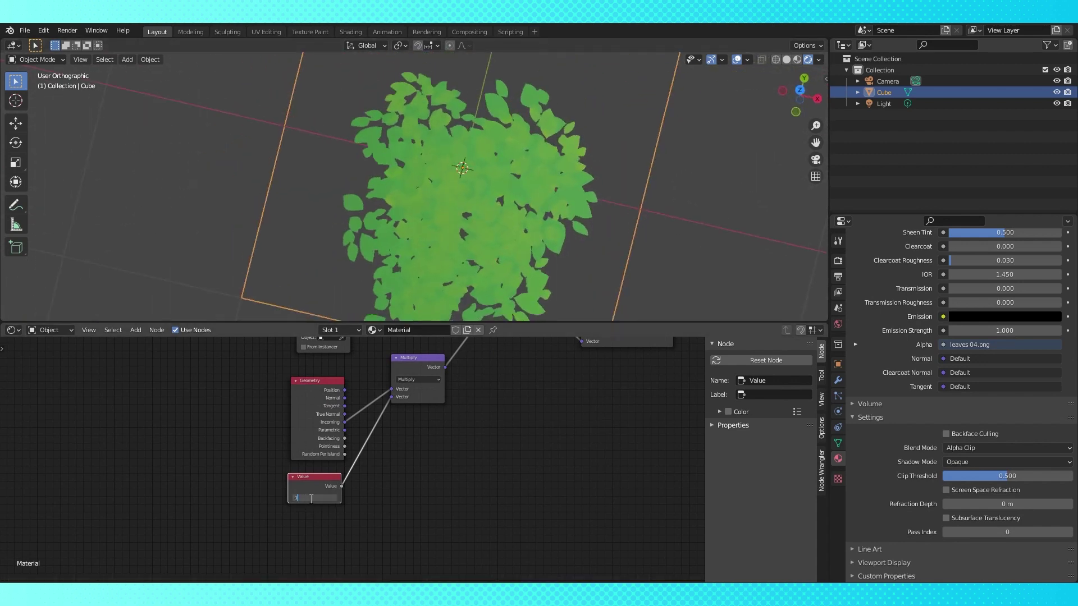
key("Return")
middle_click_drag(337, 304, 531, 362)
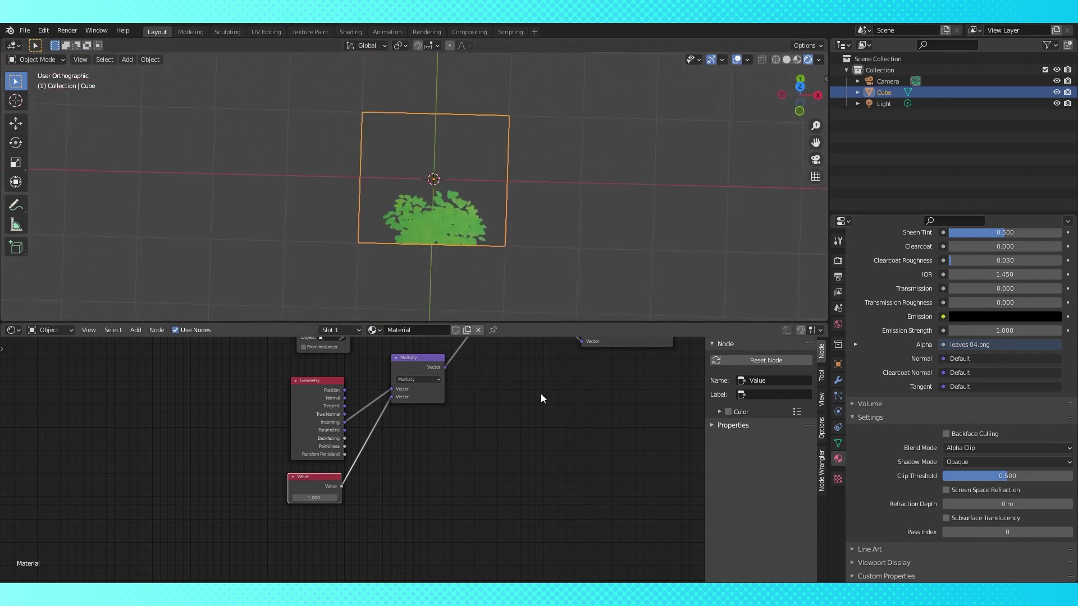
key("KP_7")
Hide the unused sockets of the Texture Coordinate, Geometry and Value nodes
scroll(505, 449, "down", 3)
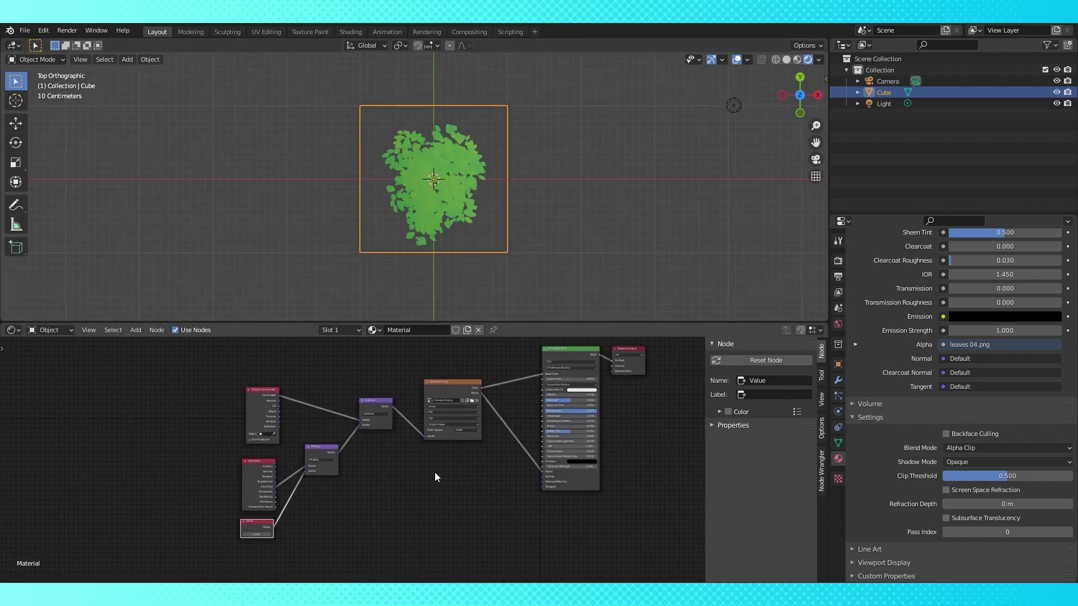
left_click_drag(225, 352, 280, 556)
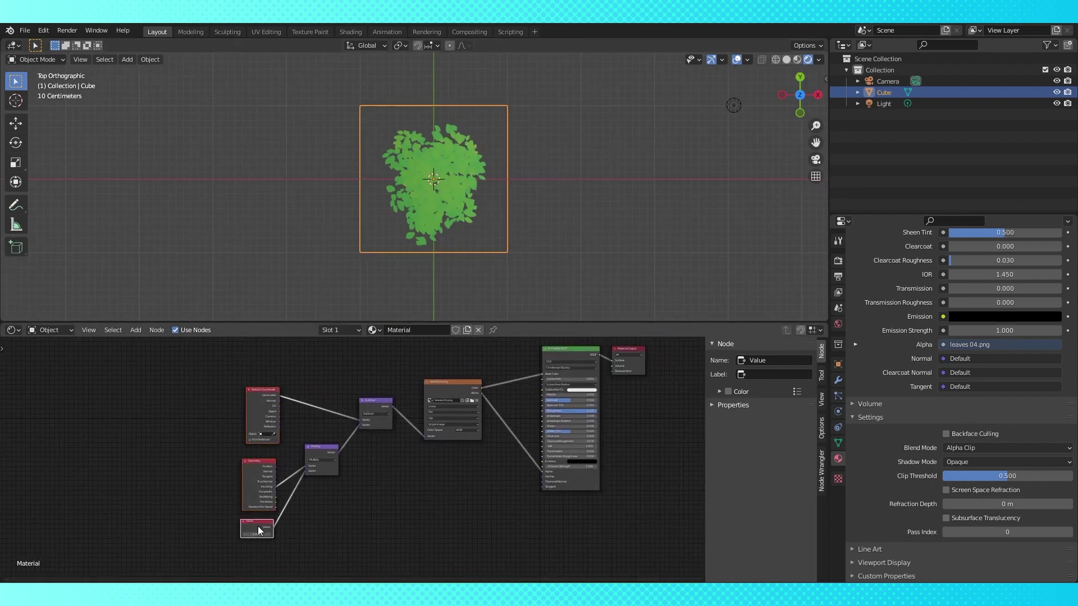
key("ctrl+h")
Arrange the Texture Coordinate, Geometry, Value, Multiply and Subtract nodes into a compact layout
scroll(391, 491, "up", 3)
left_click_drag(245, 374, 243, 406)
left_click_drag(242, 466, 244, 459)
left_click_drag(242, 541, 245, 484)
left_click_drag(312, 446, 313, 450)
left_click_drag(378, 386, 363, 394)
left_click_drag(319, 456, 313, 456)
middle_click_drag(417, 472, 315, 463)
scroll(314, 478, "down", 2)
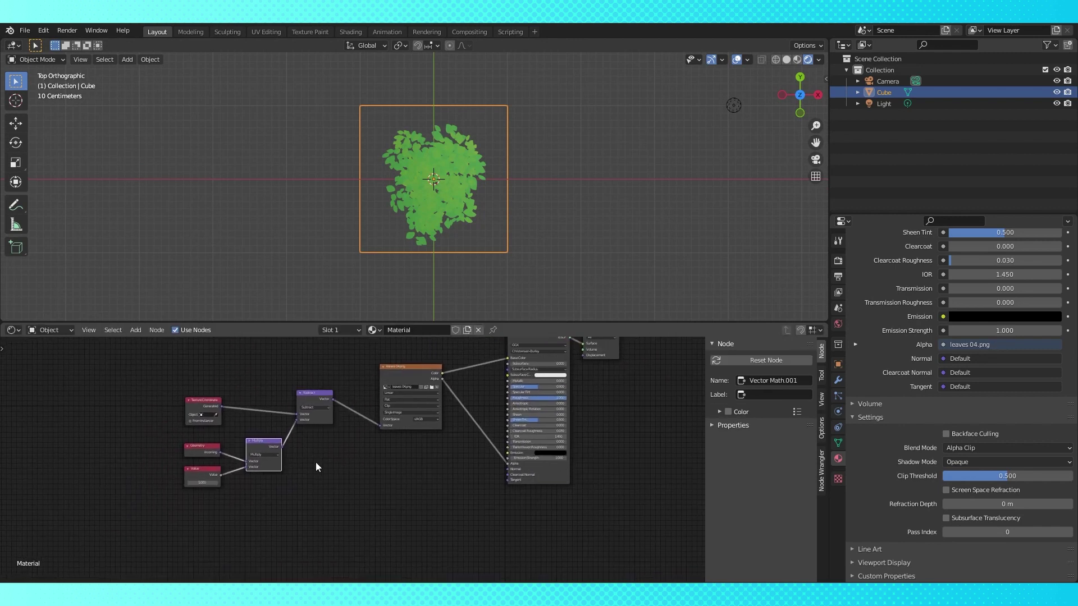
Combine the Texture Coordinate, Geometry, Value, Multiply and Subtract nodes into a node group and leave the group
scroll(316, 465, "up", 1)
left_click_drag(161, 350, 324, 504)
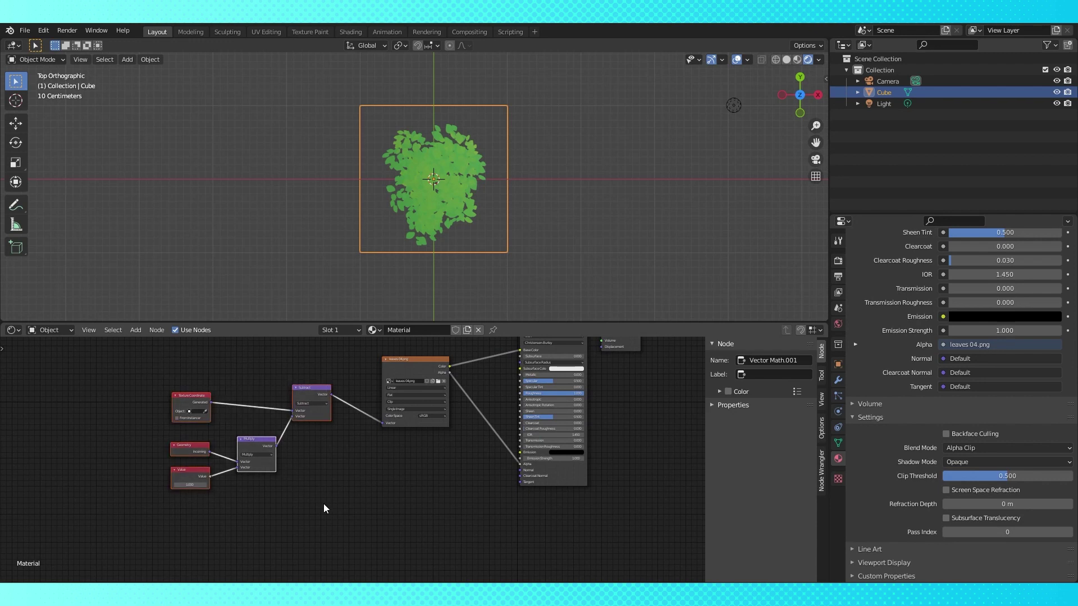
key("ctrl+g")
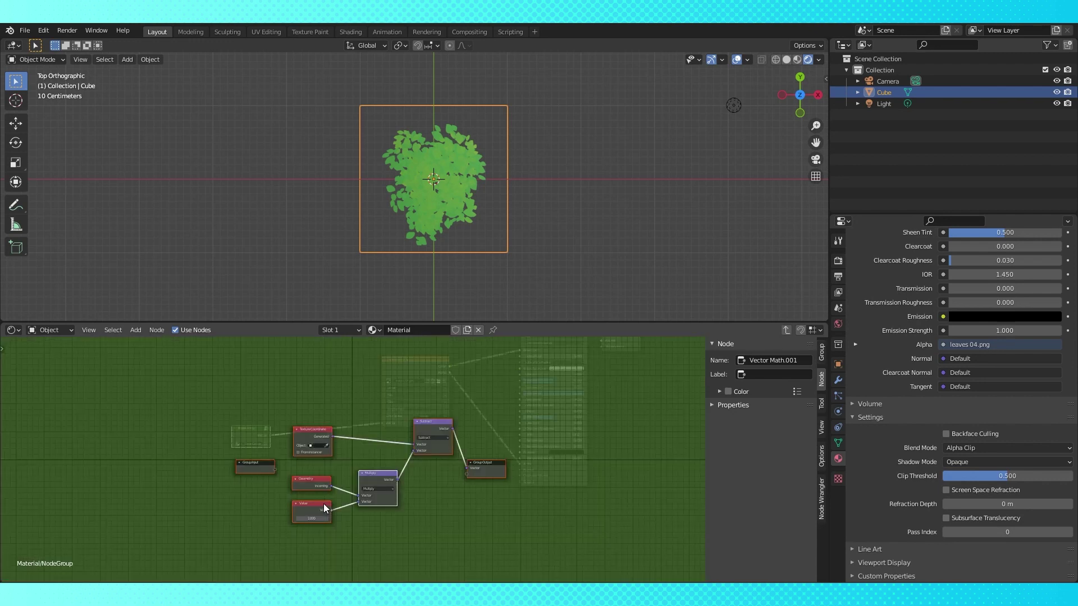
key("Tab")
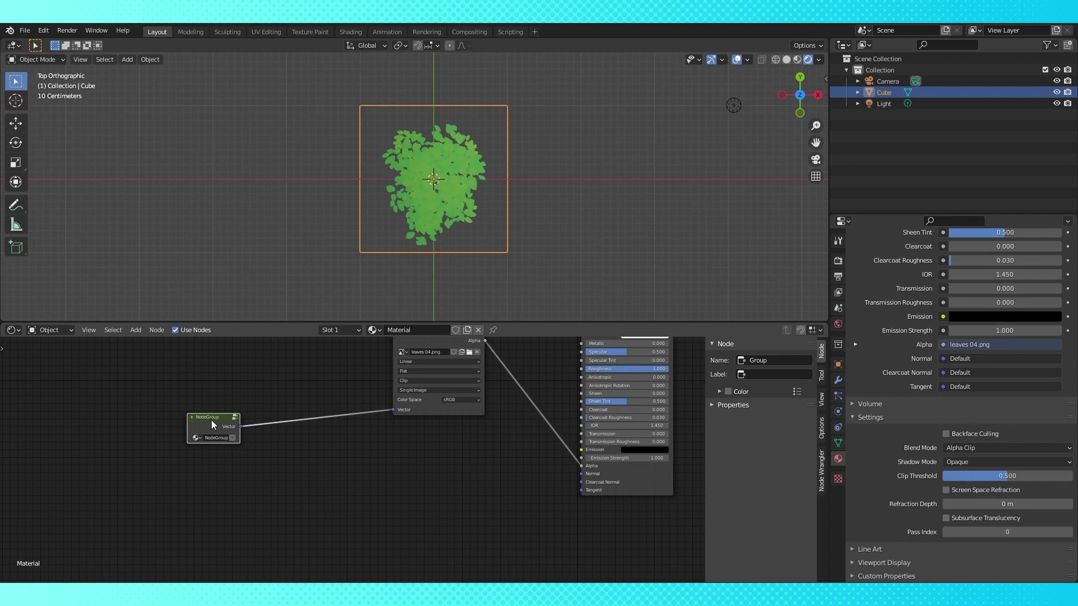
Inside the node group, cut the link between Value and Multiply and move the Group Input node clear of the other nodes
key("Tab")
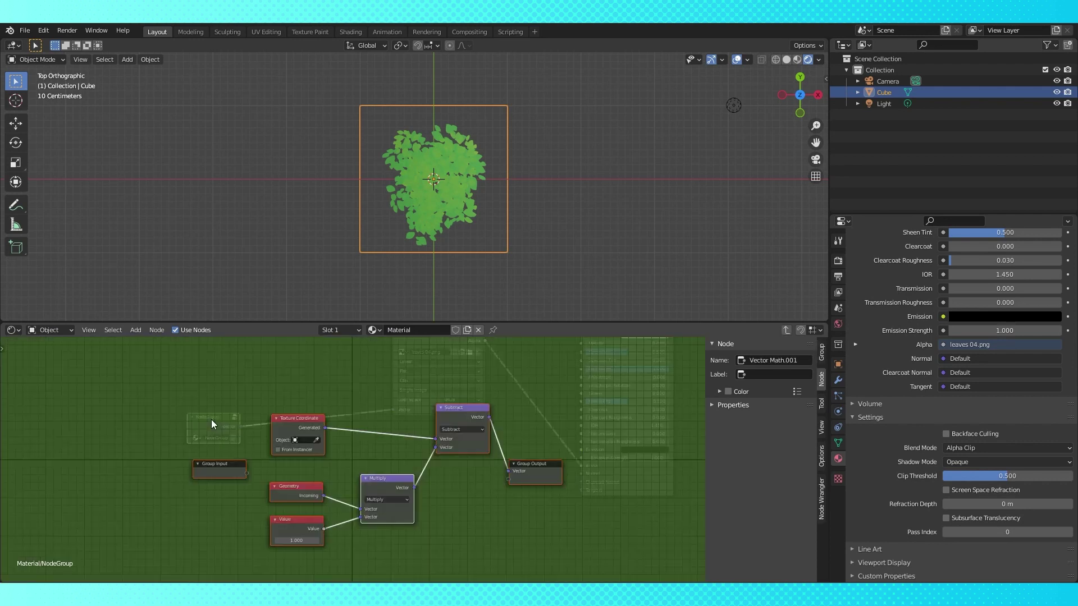
left_click_drag(362, 527, 271, 526)
left_click(272, 526)
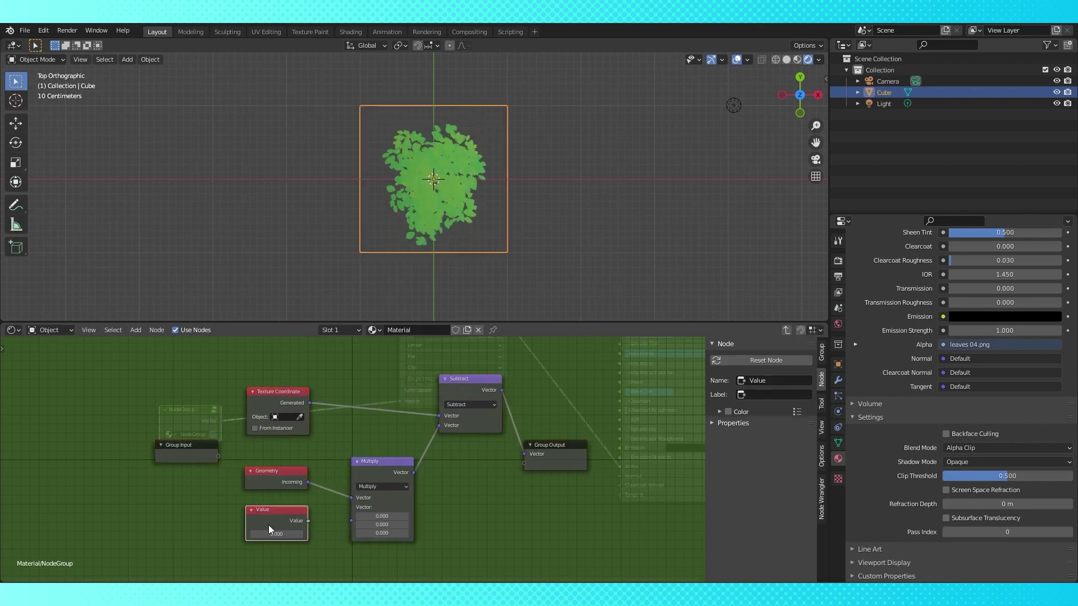
left_click_drag(188, 453, 164, 461)
middle_click_drag(281, 505, 347, 462)
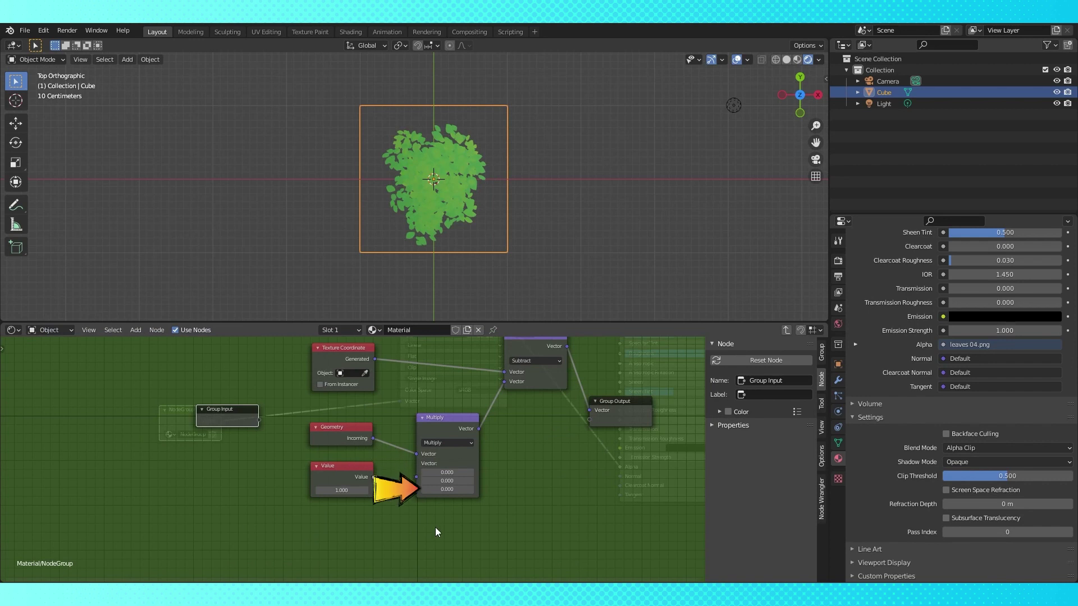
Create a single-value input on the Group Input by linking it to a temporary Math node, and delete that Math node
key("shift+a")
mouse_move(390, 481)
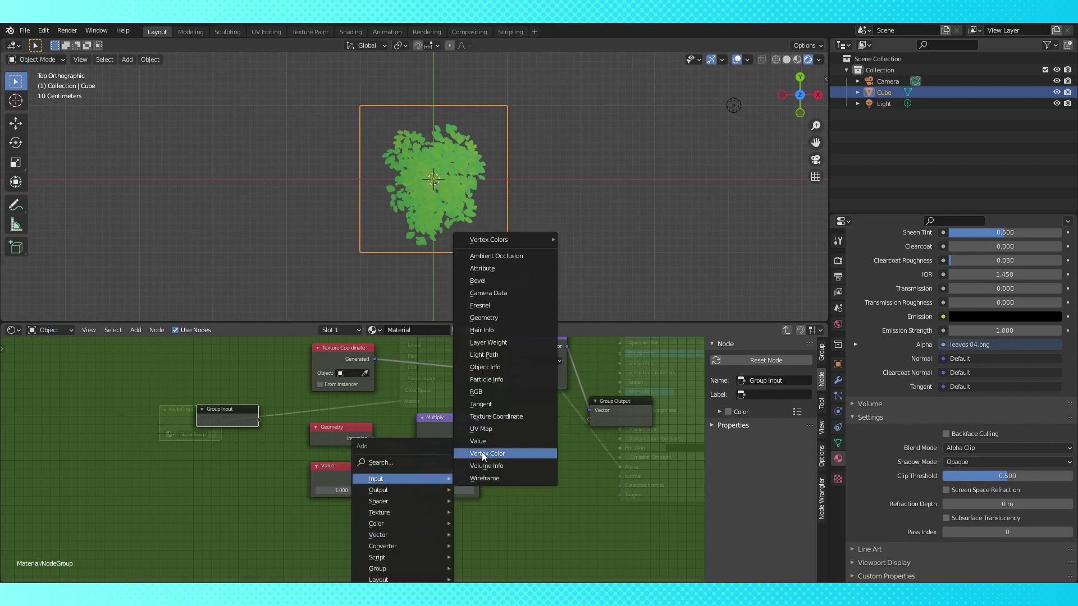
mouse_move(385, 550)
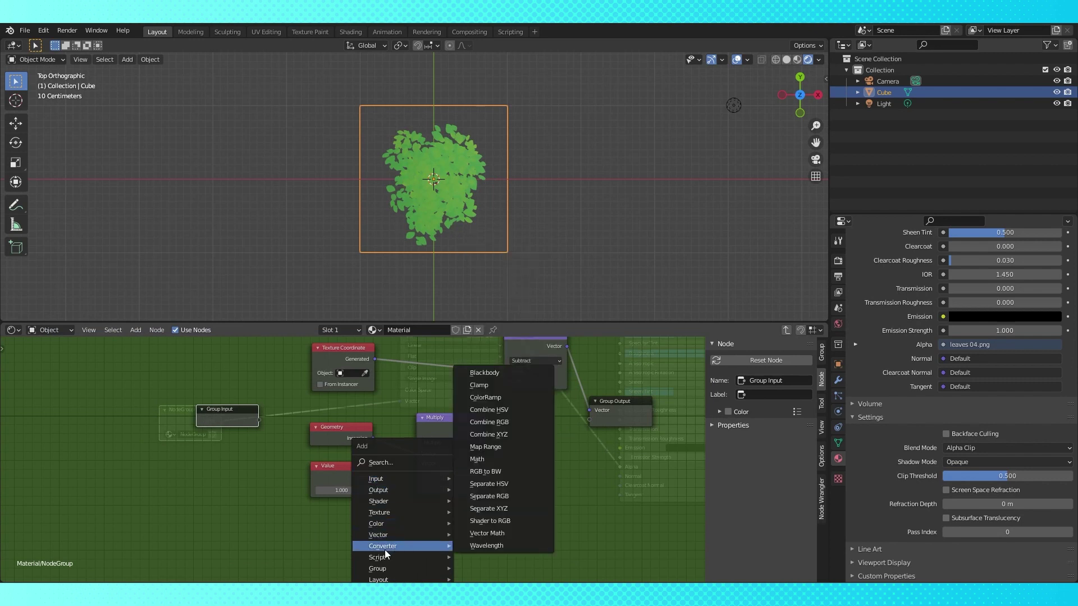
left_click(480, 458)
left_click(233, 494)
left_click_drag(259, 421, 203, 529)
left_click(250, 493)
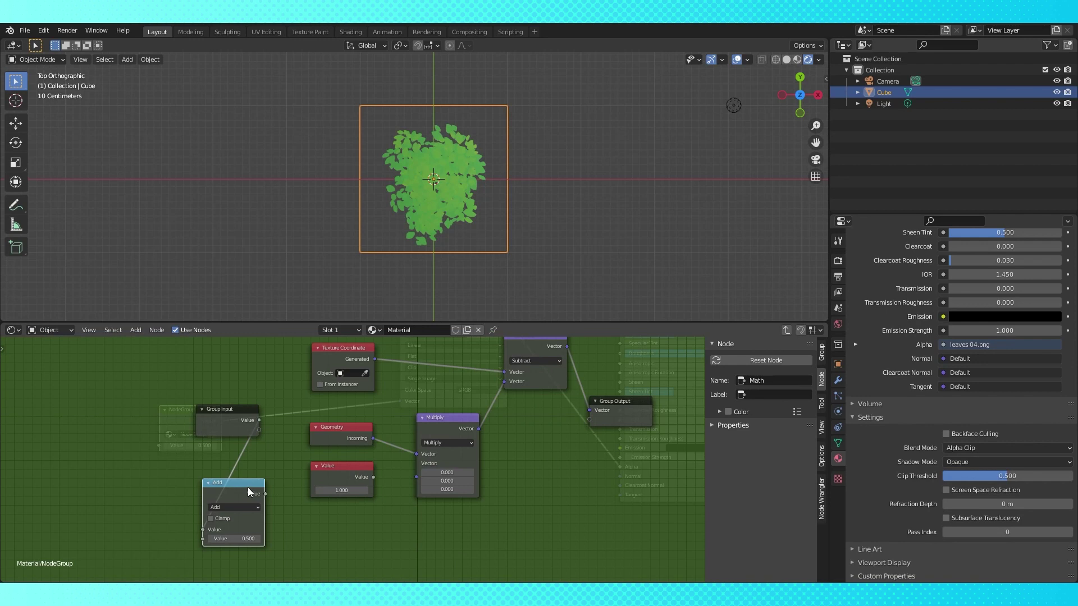
key("x")
Connect the Group Input's Value to the Multiply node's second Vector input and leave the node group
left_click_drag(259, 420, 419, 478)
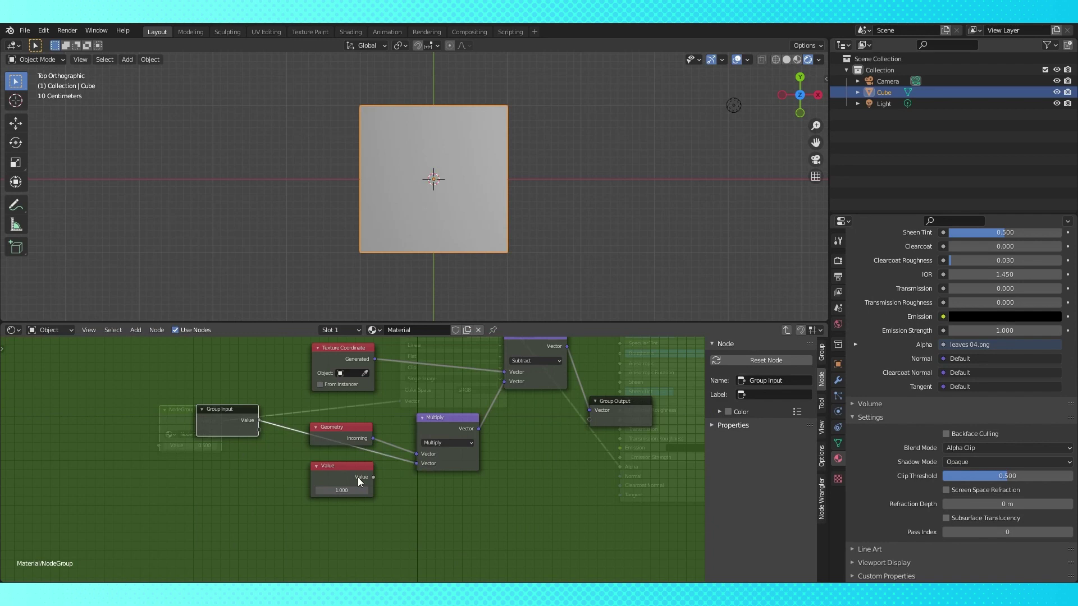
left_click(329, 473)
key("Tab")
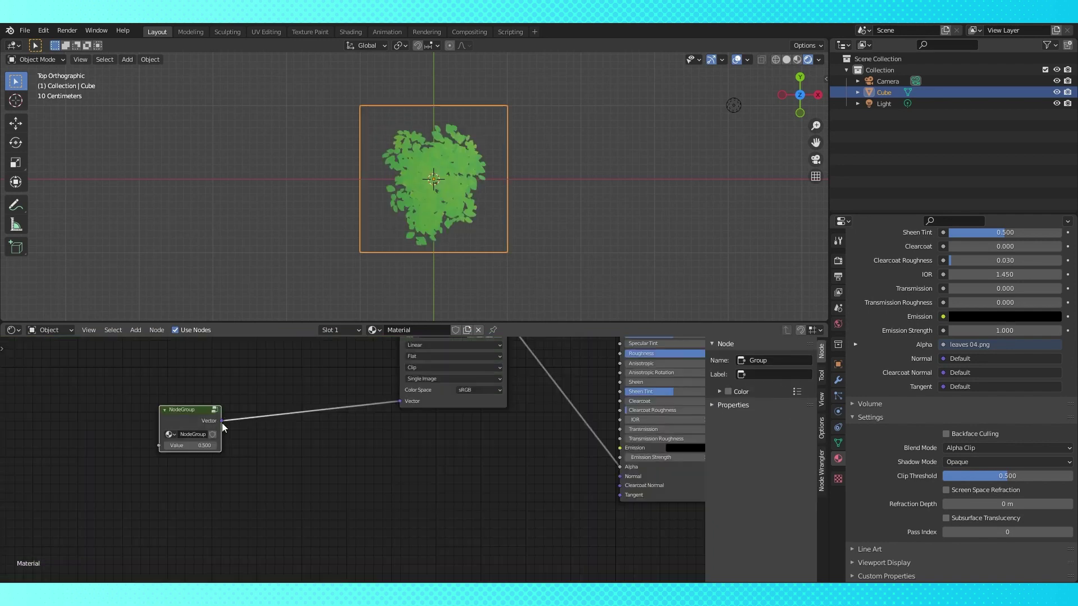
Try a value of 1 in the node group's Value input and check the leaf plane at an angle
scroll(221, 423, "up", 2)
left_click(165, 443)
type("1")
key("Return")
middle_click_drag(471, 259, 497, 207)
scroll(235, 444, "down", 2)
Set the node group's Value to 0 and view the leaf plane at an angle
left_click(223, 447)
type("0")
key("Return")
middle_click_drag(526, 174, 567, 157)
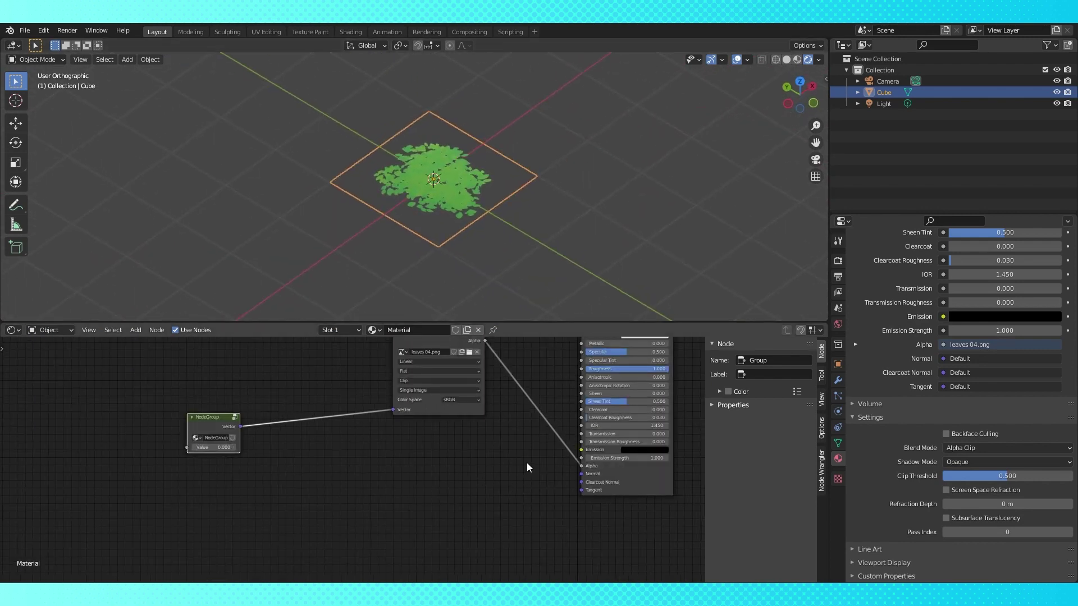
Make room around the leaves texture and duplicate the node group, placing the copy below the original
middle_click_drag(527, 467, 471, 534)
scroll(400, 453, "down", 2)
left_click_drag(385, 416, 325, 408)
left_click_drag(190, 480, 163, 448)
middle_click_drag(251, 429, 362, 375)
key("shift+d")
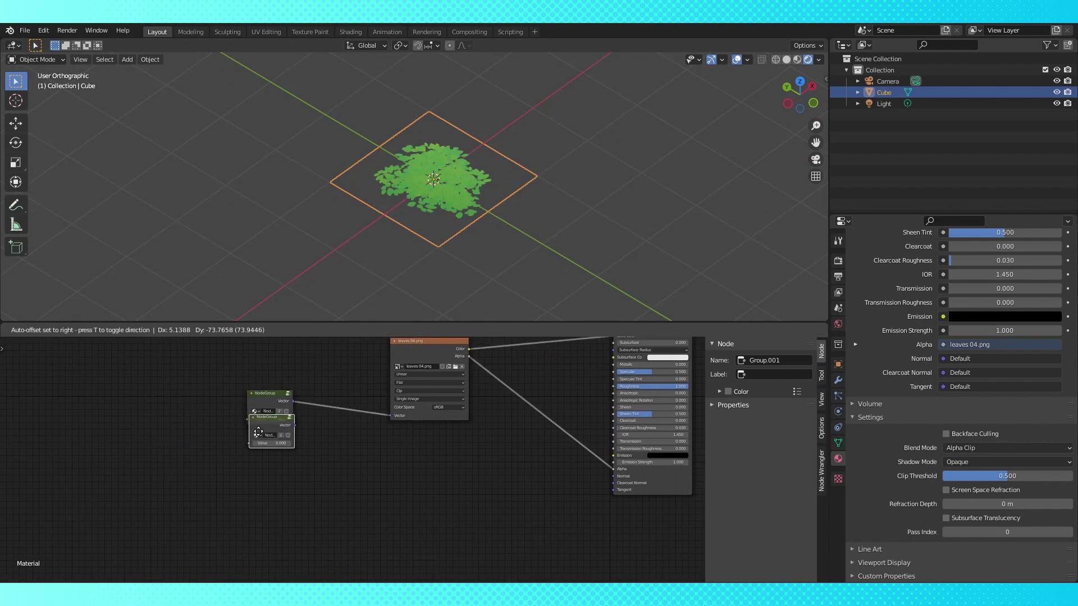
left_click(252, 456)
Duplicate the leaves Image Texture below the original, feed it from the second node group's Vector and arrange both textures
left_click(416, 349)
key("shift+d")
left_click(415, 455)
left_click_drag(292, 453, 261, 472)
middle_click_drag(260, 468, 198, 506)
left_click_drag(354, 488, 333, 469)
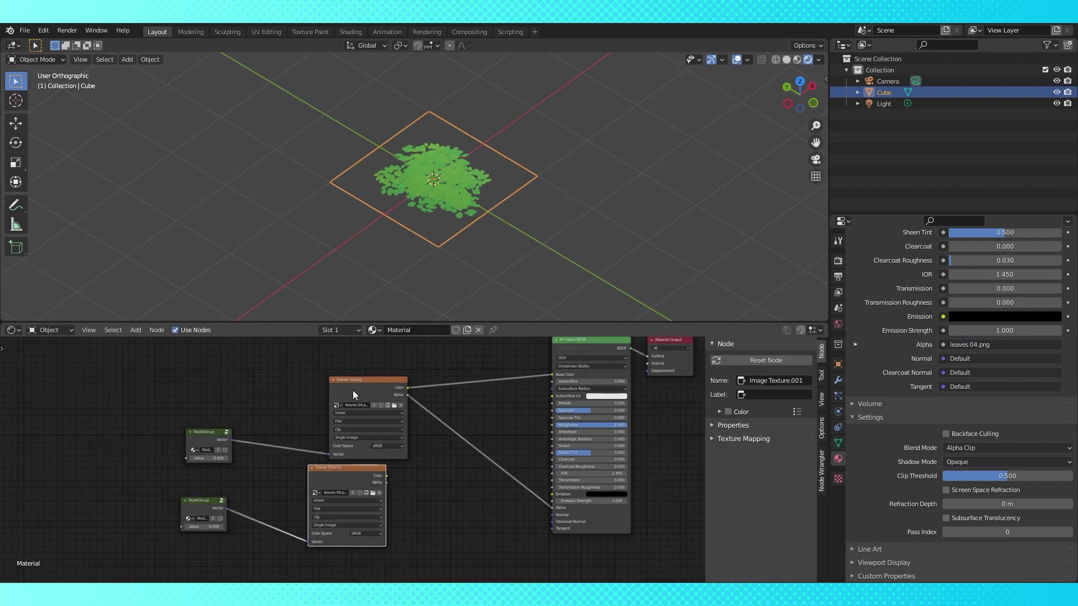
left_click_drag(353, 390, 328, 380)
Insert a MixRGB node between the first leaves texture and Base Color, and connect the second texture's Color to Color2
key("shift+a")
mouse_move(396, 454)
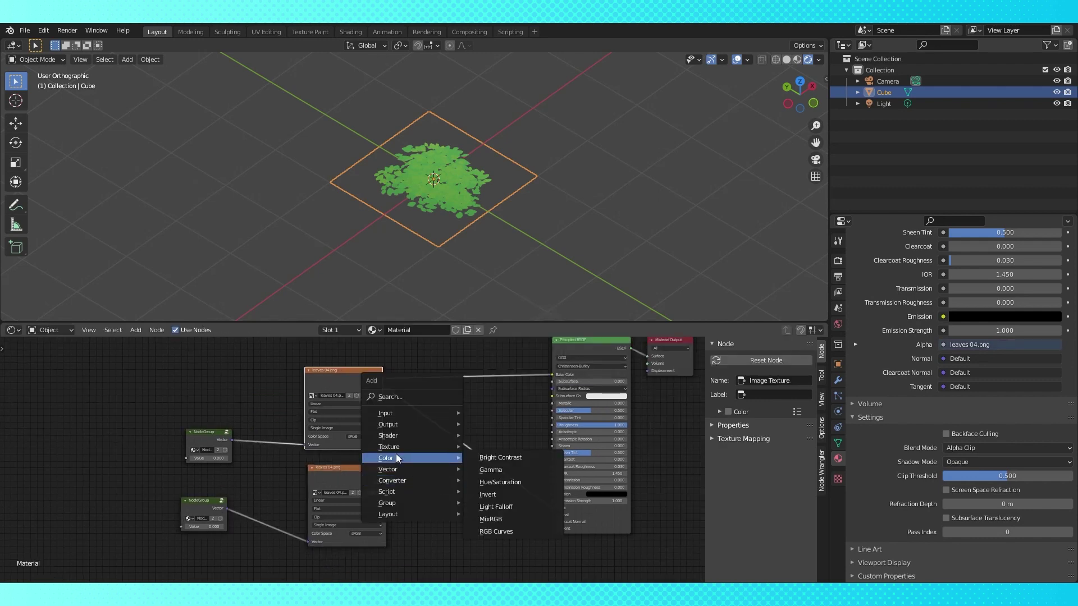
left_click(494, 517)
left_click(474, 346)
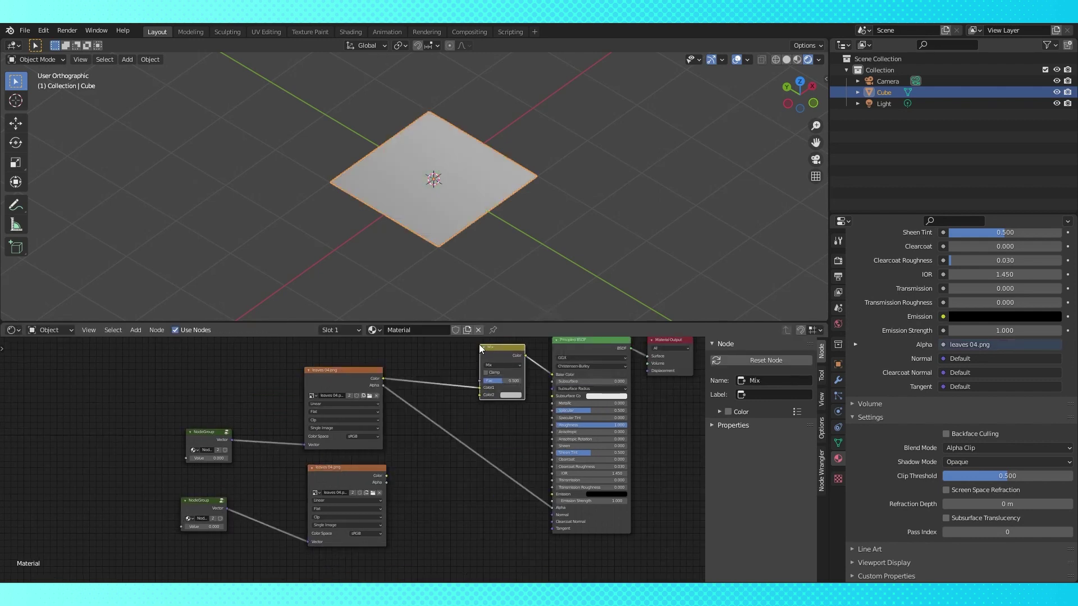
left_click_drag(386, 475, 480, 396)
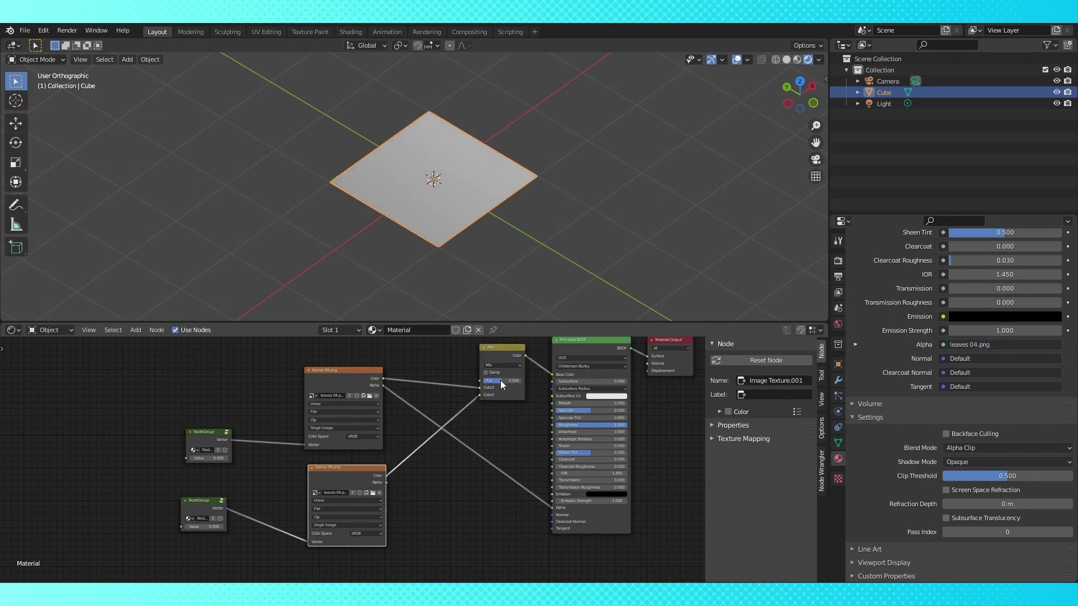
Set the second node group's Value to 0.100 and connect the second texture's Alpha to the Mix node's Fac
left_click_drag(196, 526, 201, 526)
scroll(411, 457, "up", 3)
left_click_drag(396, 489, 511, 359)
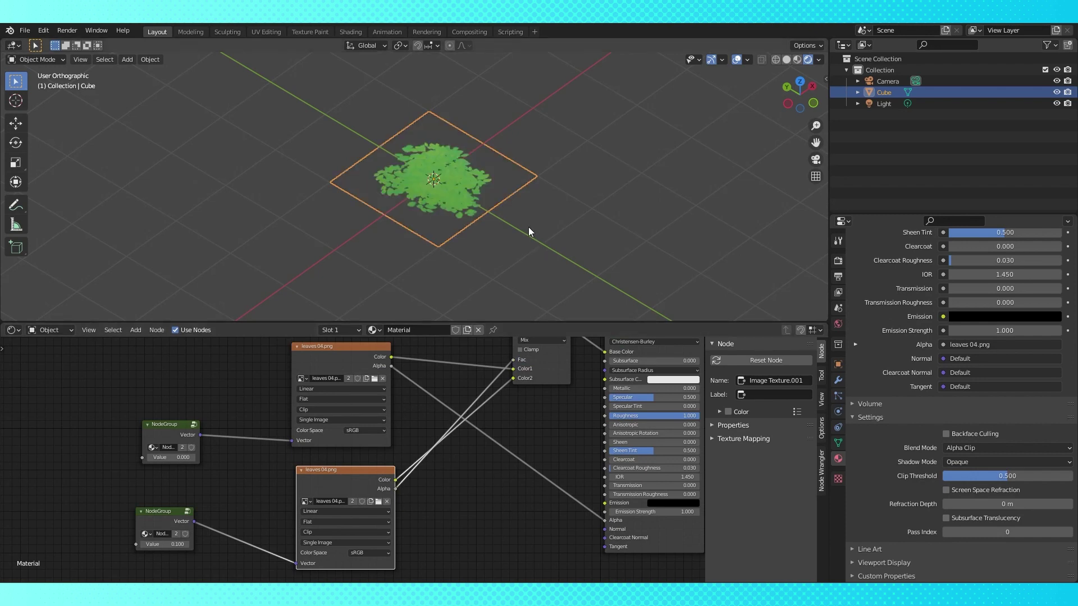
Duplicate the Mix node onto the Alpha link, set it to Add with Fac 1.000 and connect the second texture's Alpha to Color2
left_click(565, 374)
key("shift+d")
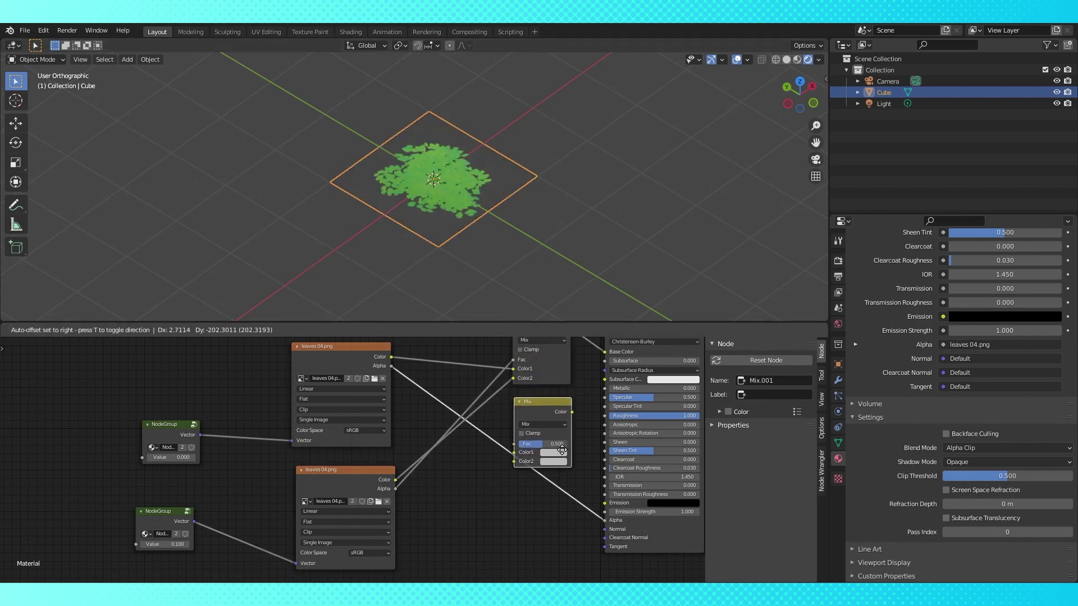
left_click(559, 466)
left_click(547, 446)
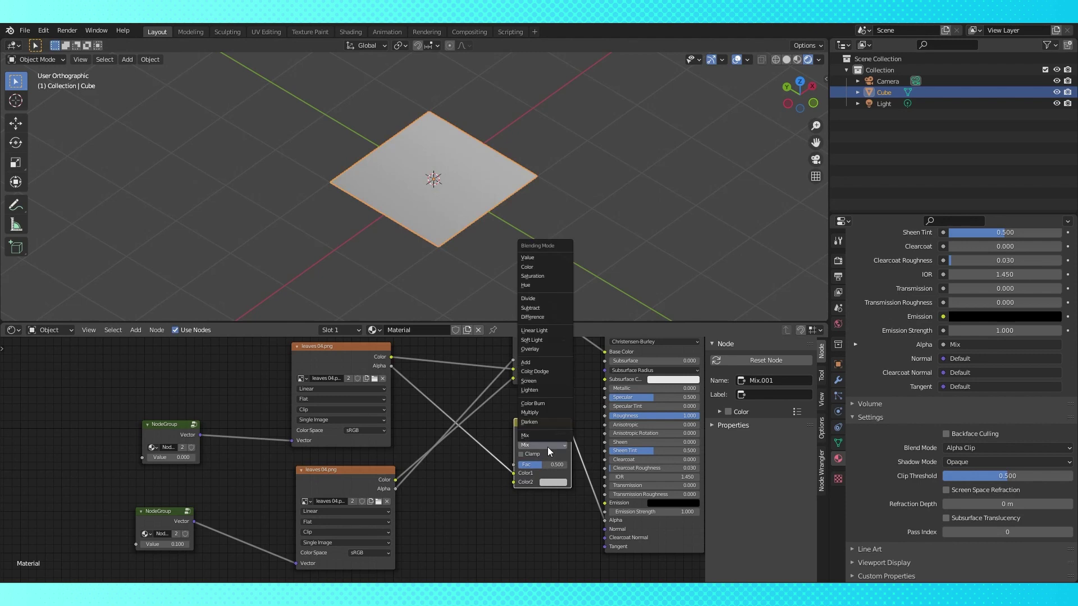
left_click(527, 363)
left_click_drag(400, 487, 573, 464)
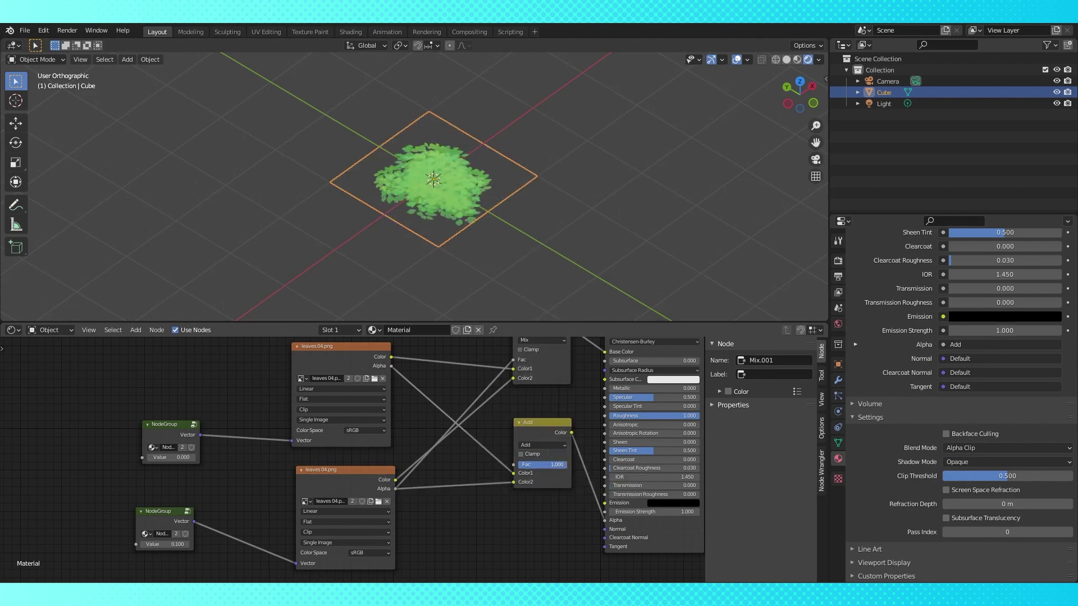
Inspect the two leaf layers up close while raising the second node group's Value to 0.600 and on to 1.000
scroll(556, 275, "up", 2)
middle_click_drag(544, 242, 524, 231)
scroll(525, 231, "down", 1)
scroll(518, 241, "up", 3)
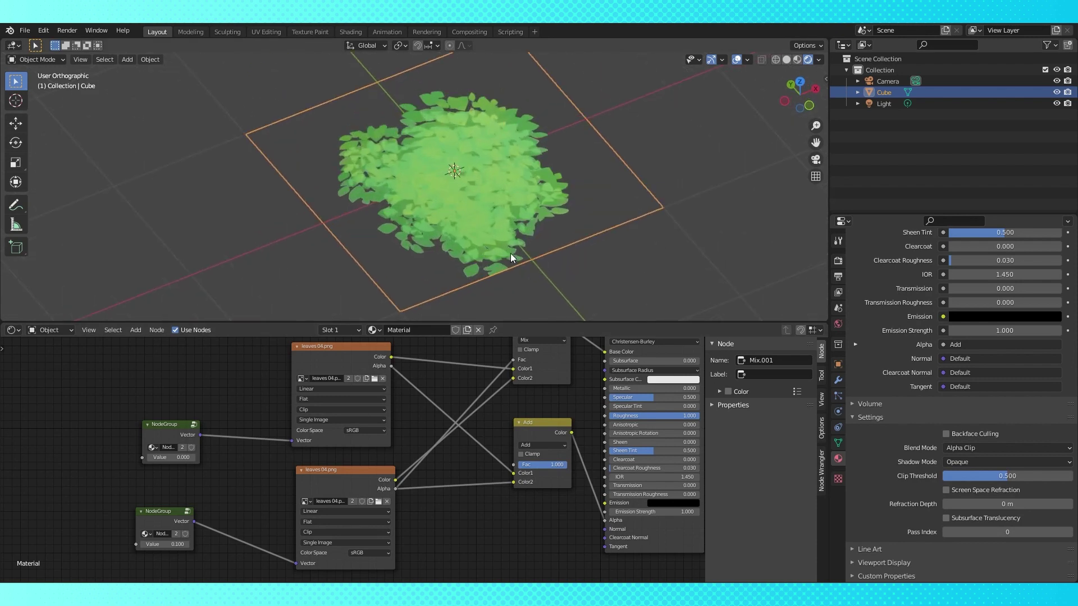
left_click_drag(165, 544, 208, 544)
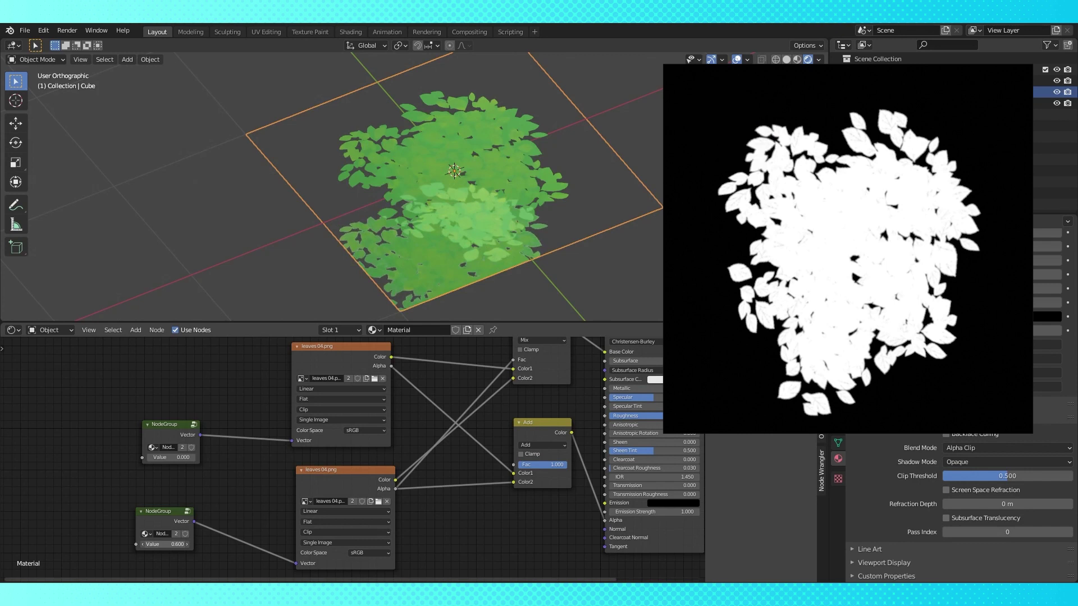
left_click(166, 544)
type("0.4")
key("Return")
middle_click_drag(530, 247, 457, 239)
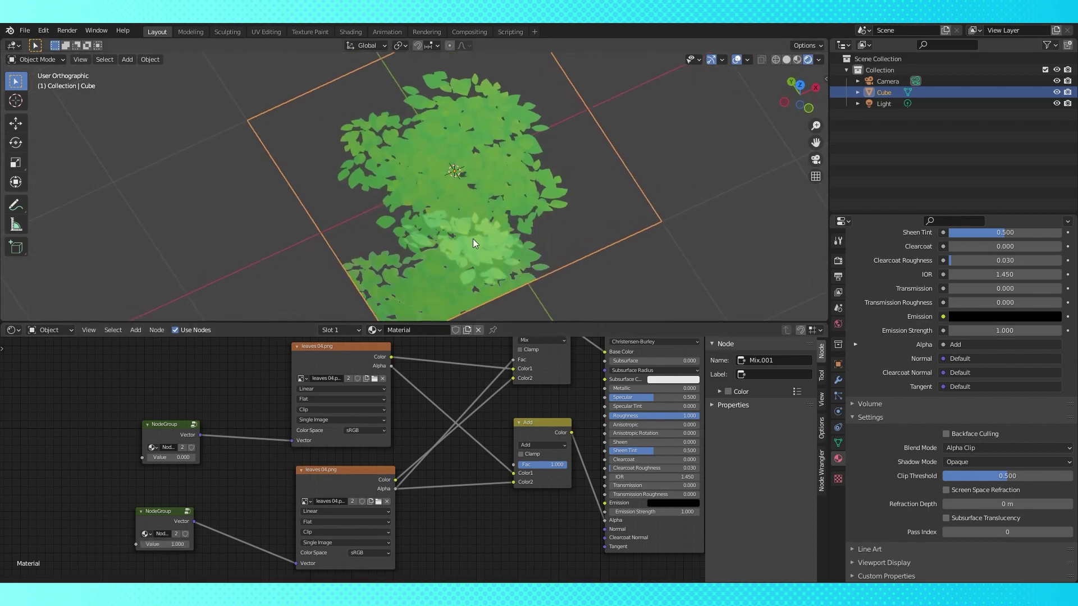
Enable Clamp on the Add node and check the overlapping leaves on the plane
left_click(522, 454)
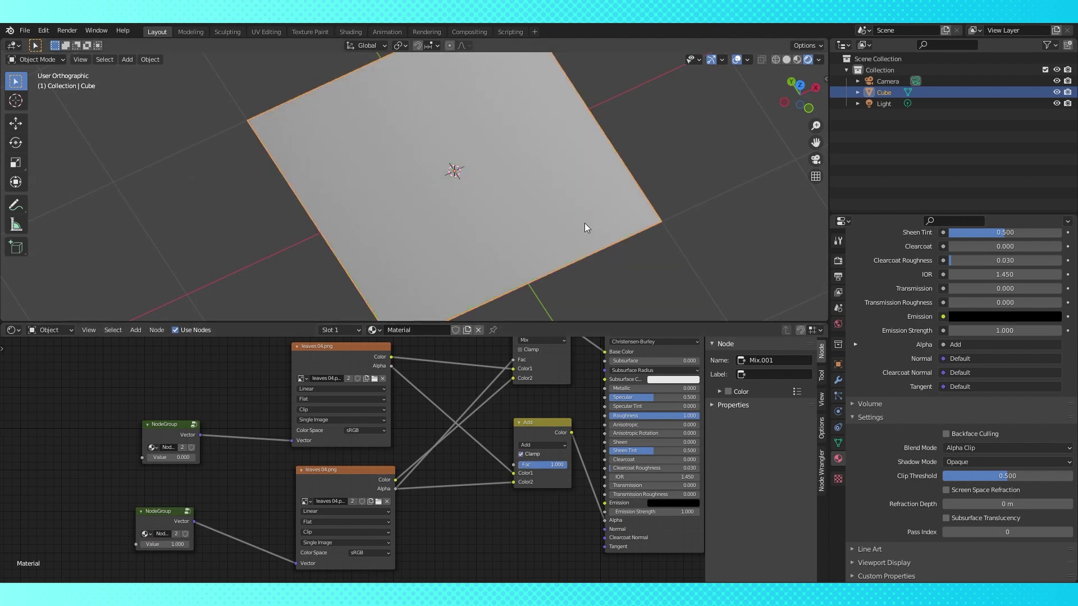
scroll(546, 211, "down", 2)
middle_click_drag(545, 211, 522, 205)
Move the first node group and texture aside and insert a Hue Saturation Value node between that texture's Color and the Mix node
middle_click_drag(227, 375, 217, 468)
left_click_drag(187, 409, 350, 499)
left_click_drag(320, 423, 246, 412)
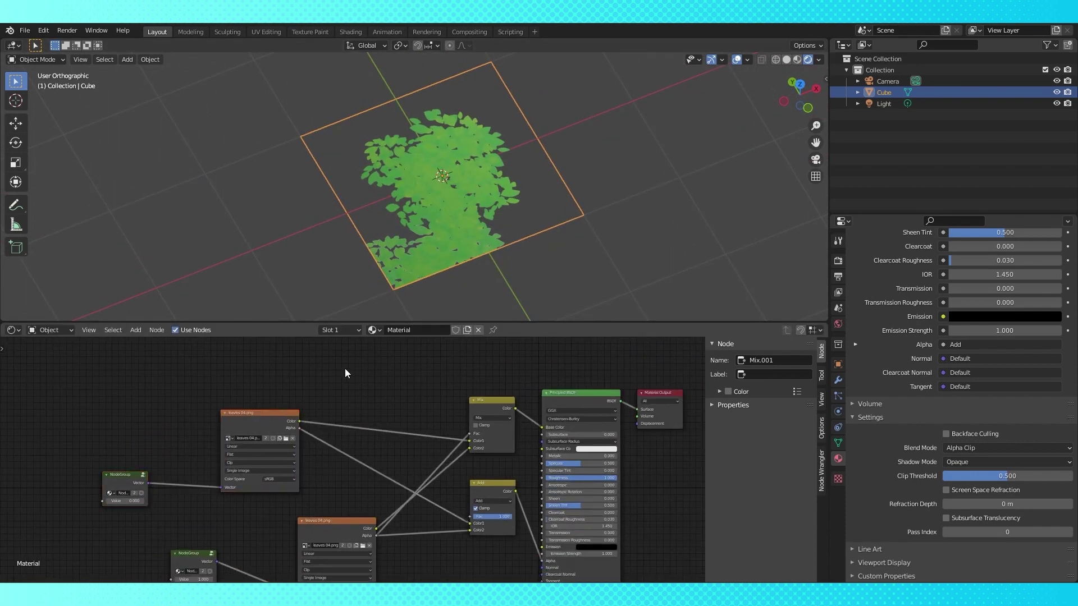
key("shift+a")
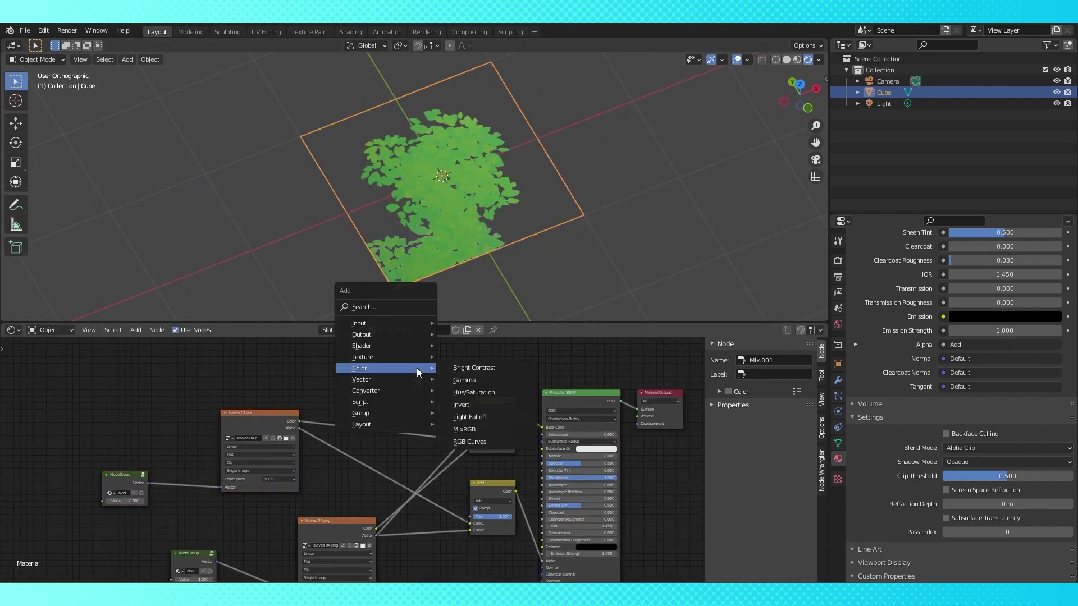
left_click(485, 385)
left_click(380, 384)
scroll(366, 391, "up", 1)
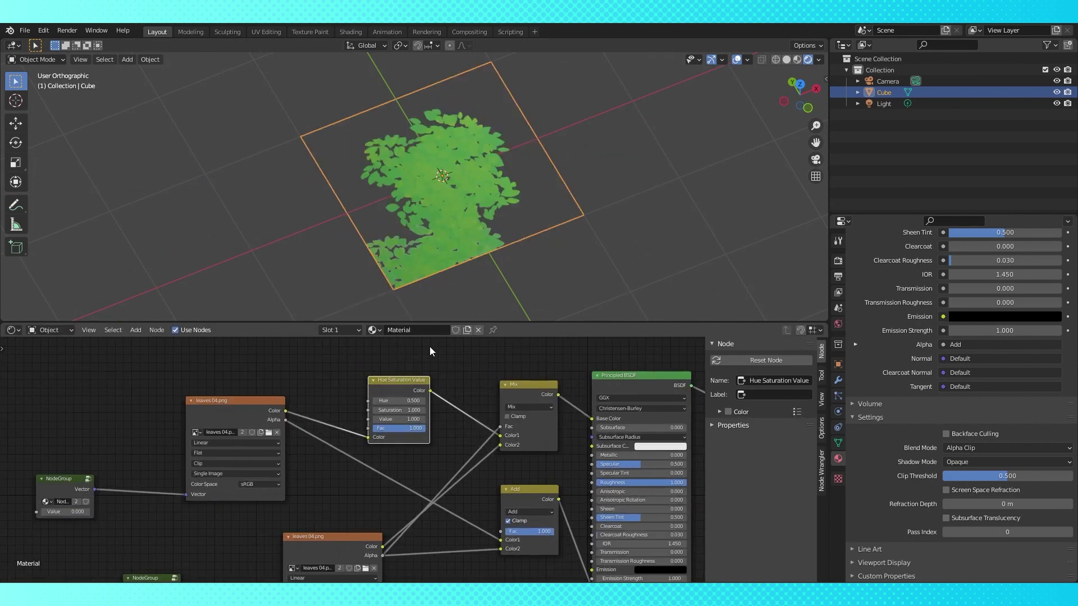
Swap the layer depths by setting the second node group's Value to 0.000 and the first node group's Value to 1.000
left_click_drag(408, 419, 368, 420)
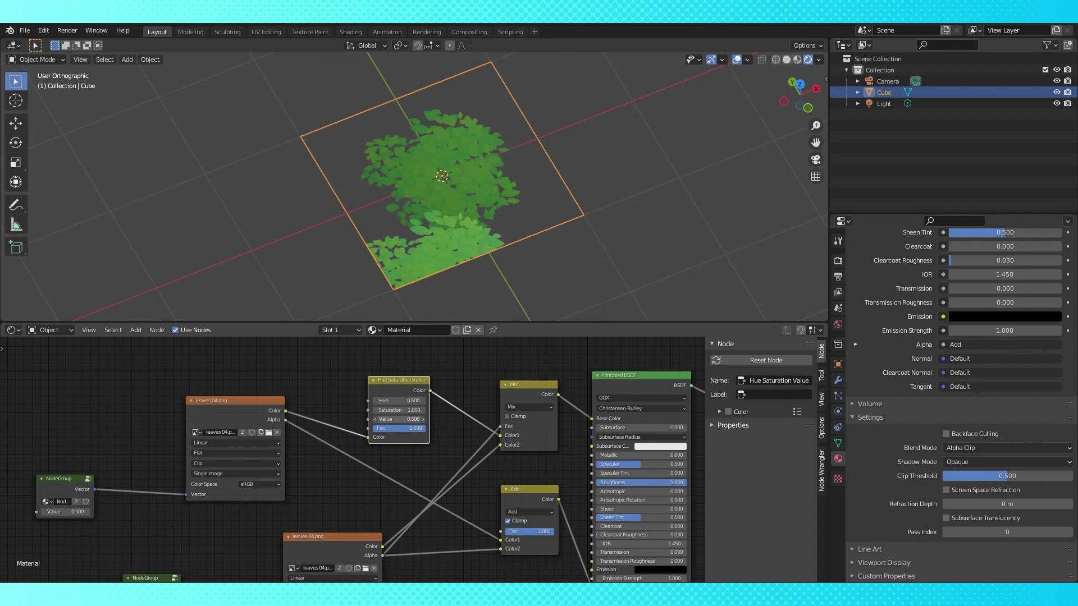
key("Escape")
middle_click_drag(439, 455, 590, 368)
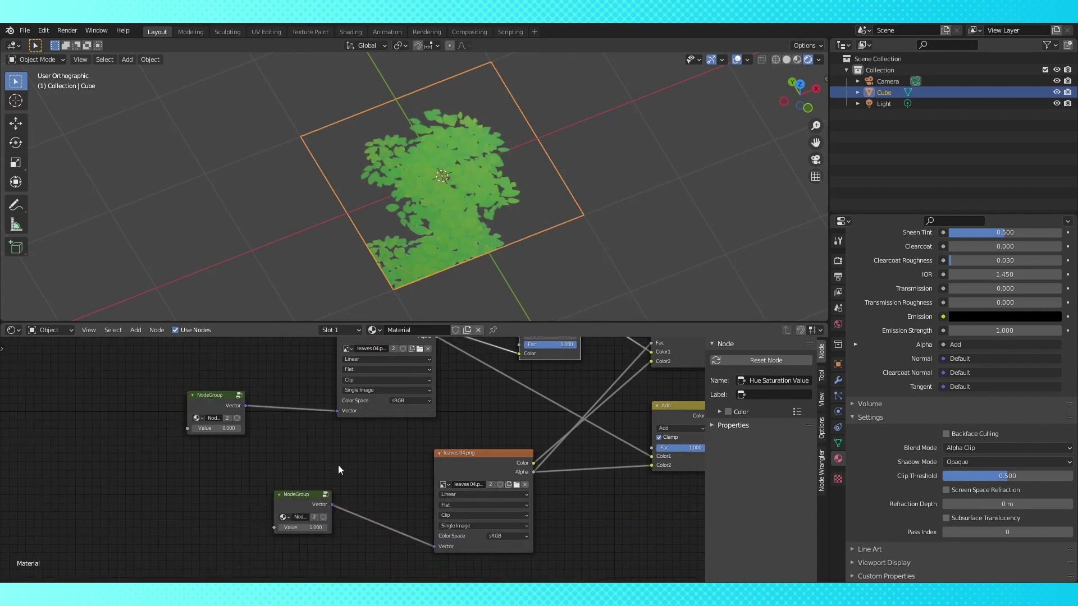
left_click(310, 528)
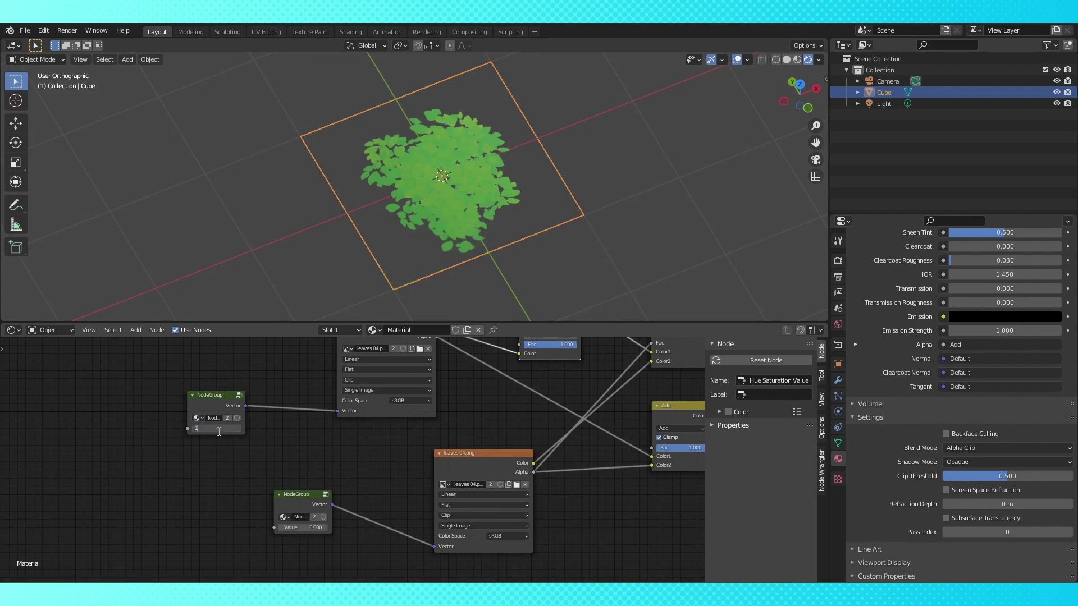
Darken the deeper leaf layer by setting Value to 0.680 on the Hue Saturation Value node, and check the plane from another angle
middle_click_drag(491, 398, 445, 466)
scroll(524, 462, "up", 2)
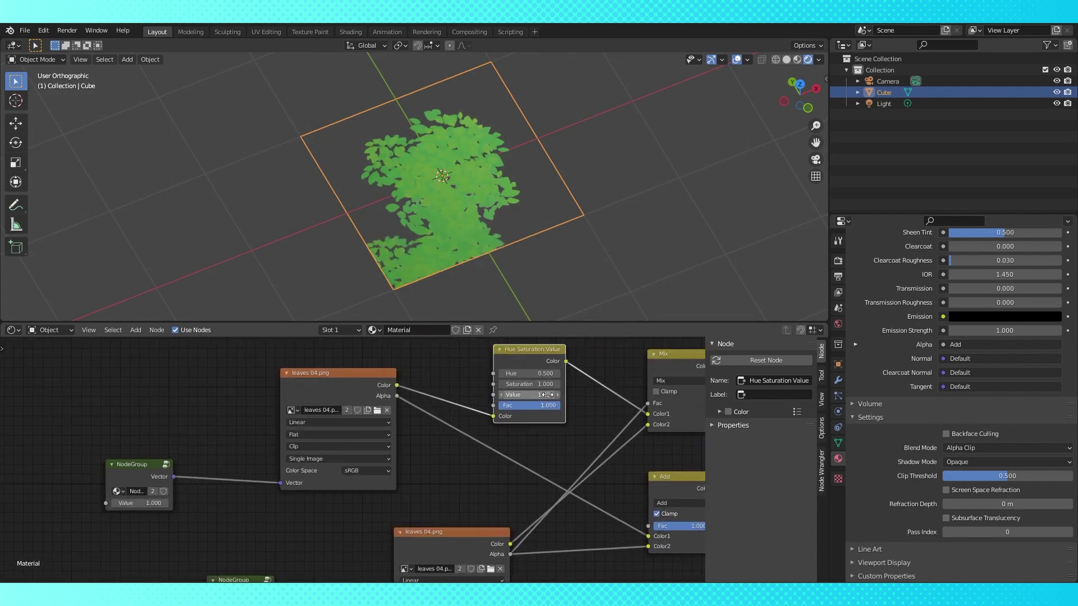
left_click_drag(549, 395, 525, 395)
middle_click_drag(536, 242, 530, 220)
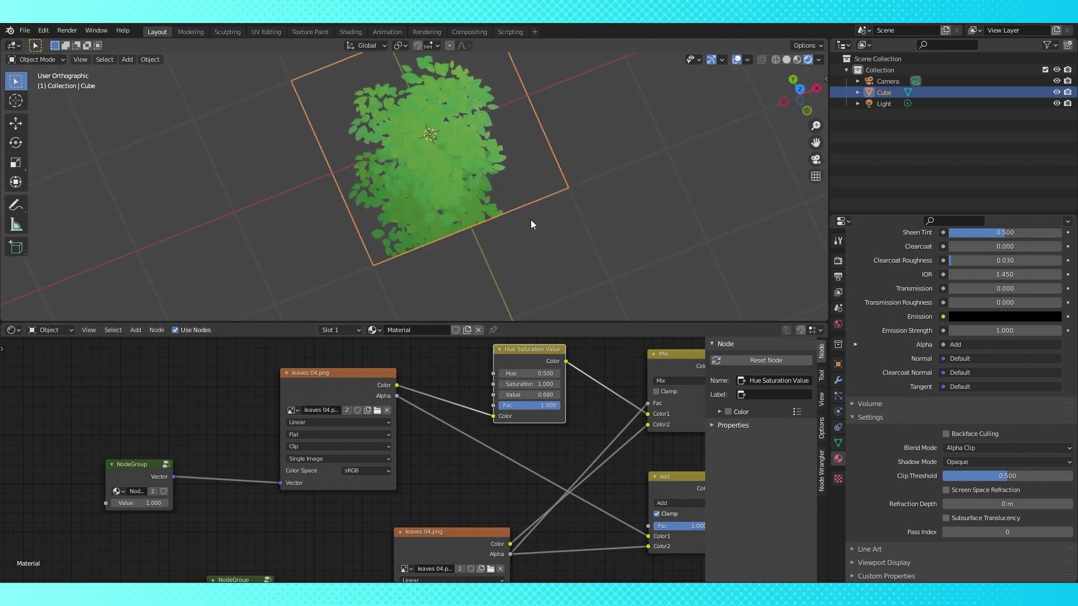
Reposition the second node group and its leaf texture to tidy the layout below the first layer
middle_click_drag(351, 548, 375, 474)
left_click_drag(269, 509, 258, 521)
left_click_drag(461, 460, 416, 440)
middle_click_drag(519, 464, 375, 454)
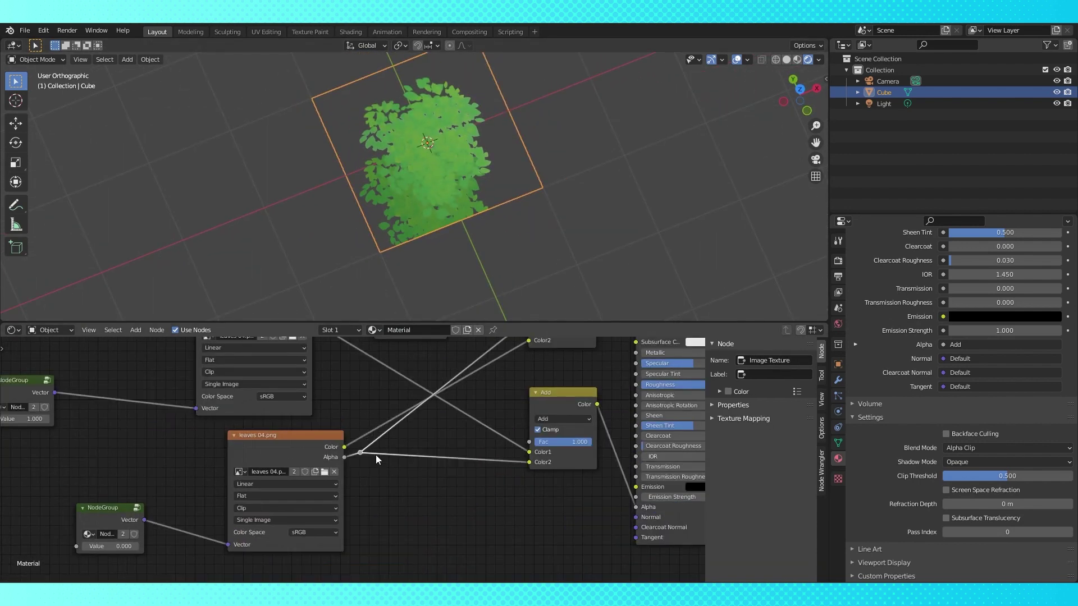
Add reroute points to the second texture's Alpha links and bring the Mix and Add nodes closer to the textures
right_click_drag(376, 463, 380, 418, "shift")
middle_click_drag(475, 450, 475, 571)
right_click_drag(487, 494, 513, 508, "shift")
key("g")
left_click(473, 439)
middle_click_drag(488, 508, 494, 432)
left_click_drag(561, 439, 512, 407)
scroll(505, 449, "down", 3)
Collapse the Hue Saturation Value node between the first texture and Mix, and move the first node group close to its texture
left_click(379, 405)
left_click_drag(393, 406, 391, 447)
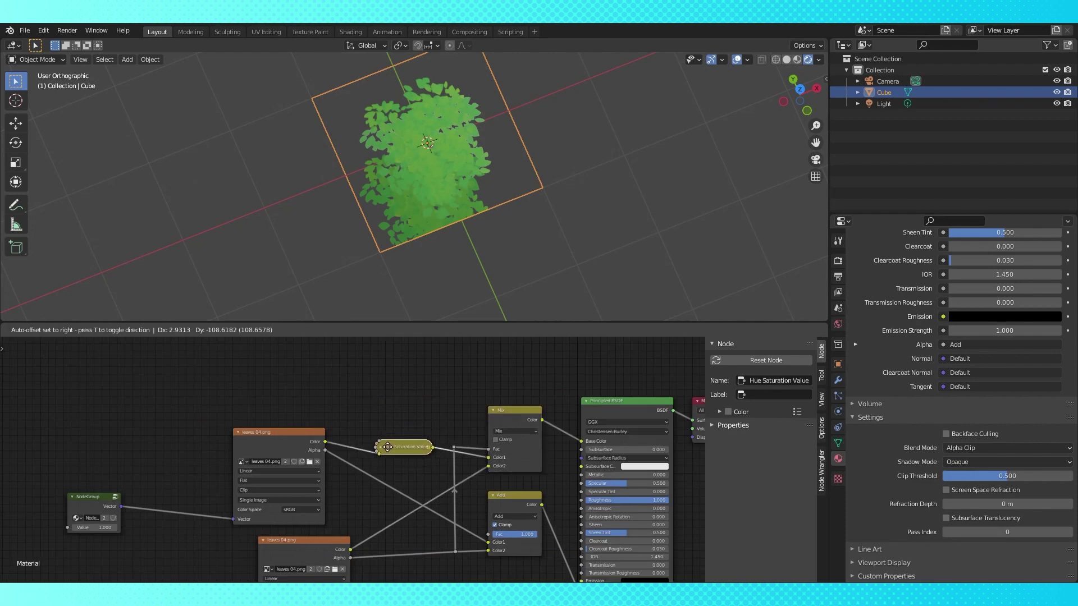
middle_click_drag(392, 446, 448, 407)
middle_click_drag(441, 464, 449, 495)
left_click_drag(154, 486, 281, 504)
Try a different Value on the first node group while orbiting the plane, and set it back to 1.000
middle_click_drag(393, 281, 413, 253)
middle_click_drag(285, 573, 340, 436)
scroll(339, 437, "up", 3)
left_click_drag(333, 417, 300, 417)
middle_click_drag(567, 185, 505, 192)
left_click(336, 418)
type("1")
key("Return")
Examine the layered leaves on the plane from directly above, up close and at an angle
middle_click_drag(437, 147, 435, 194)
scroll(436, 194, "up", 5)
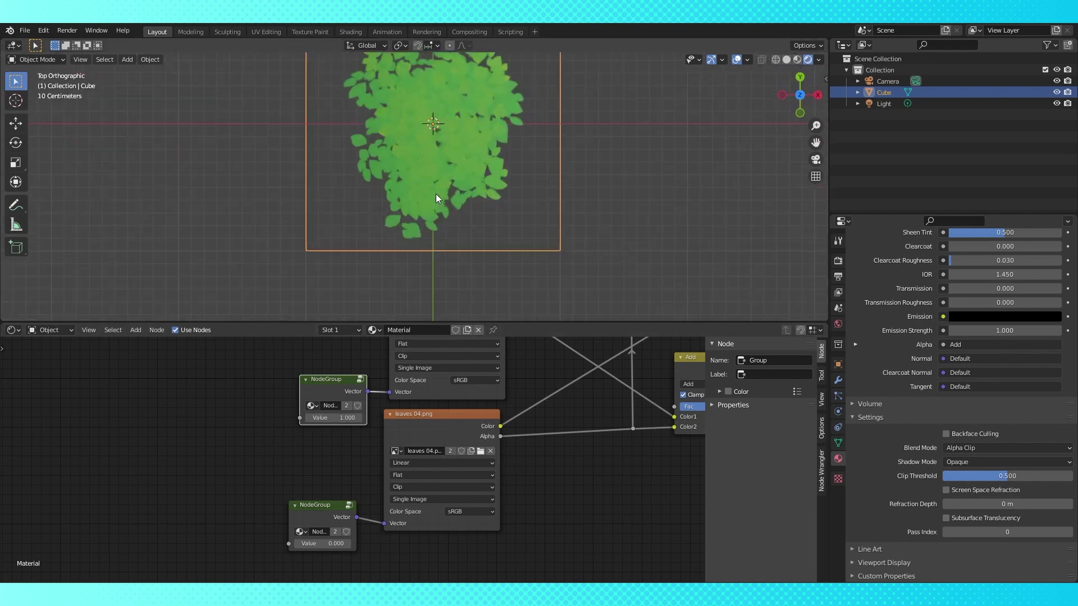
scroll(496, 187, "down", 5)
middle_click_drag(487, 170, 452, 160)
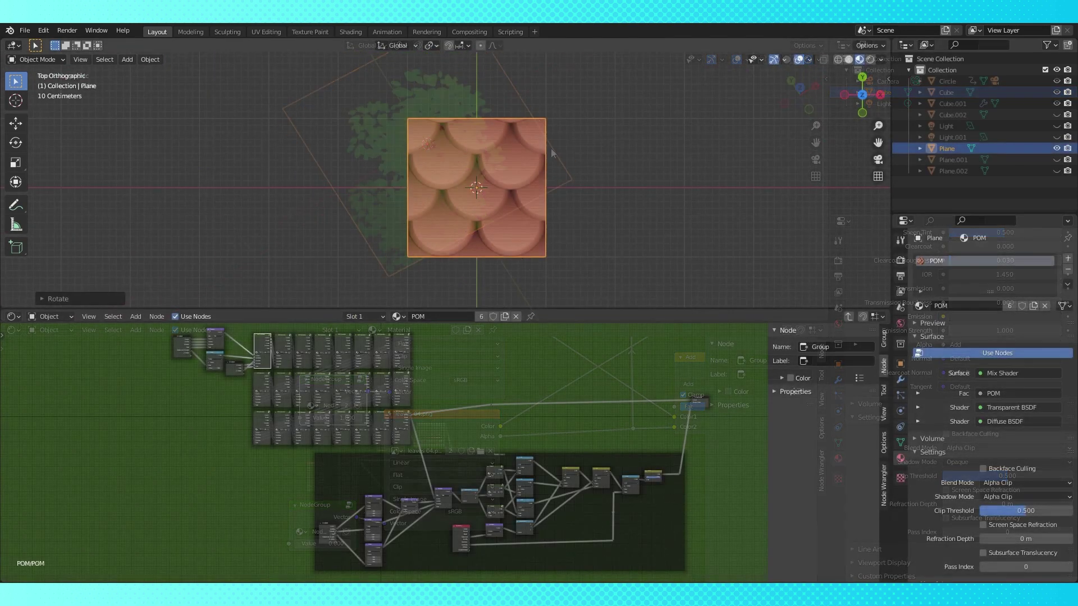
Examine the scale-patterned plane with the POM material from an angle
middle_click_drag(551, 148, 645, 195)
left_click(715, 146)
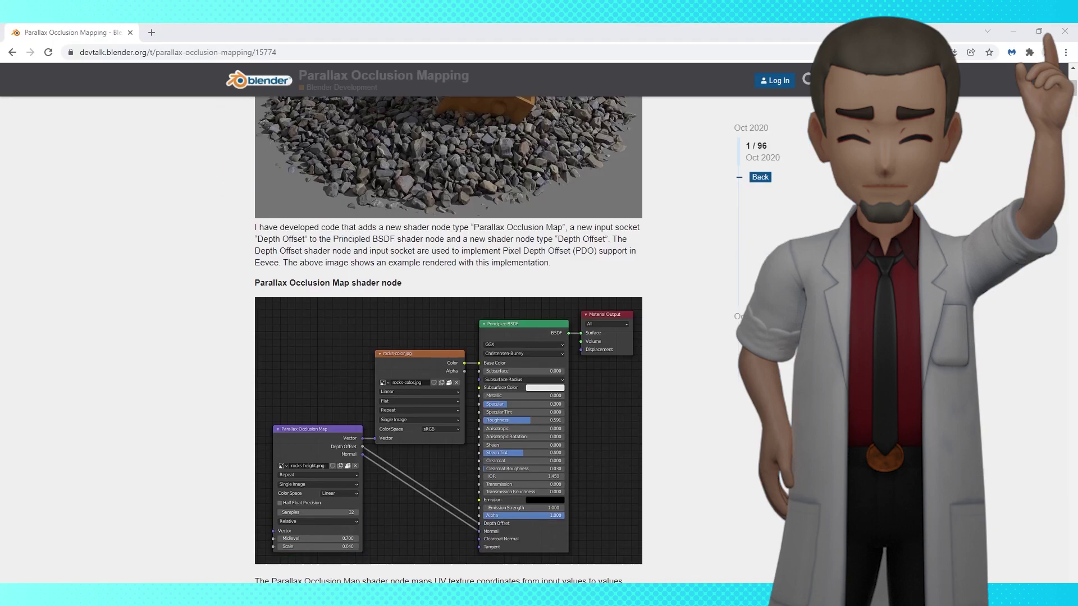
Switch to the browser and read through the opening post of the Parallax Occlusion Mapping thread on devtalk.blender.org
scroll(449, 337, "down", 10)
scroll(449, 337, "down", 15)
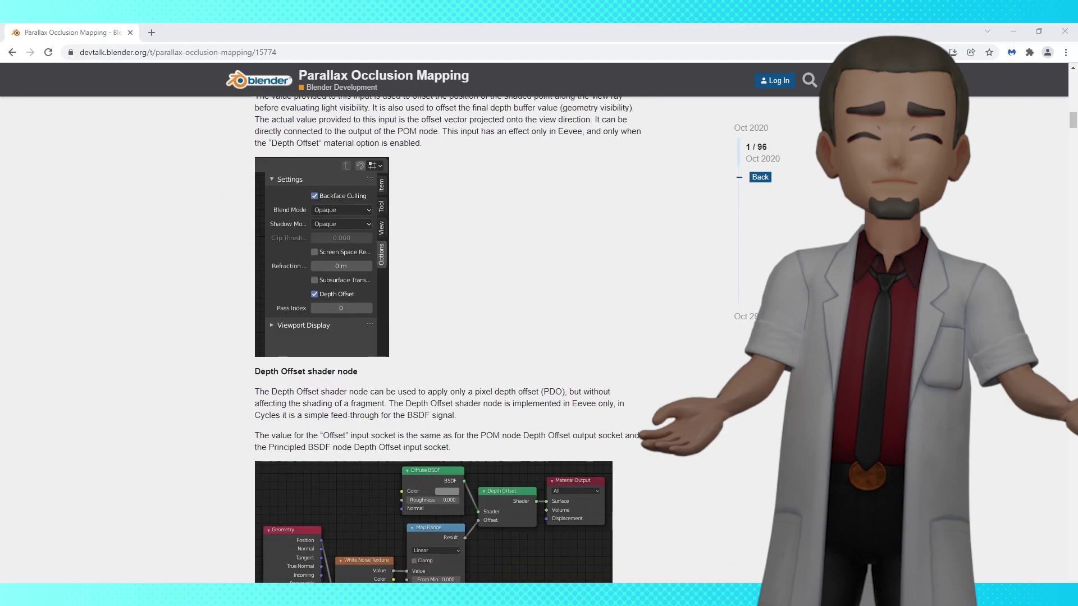
scroll(449, 337, "down", 5)
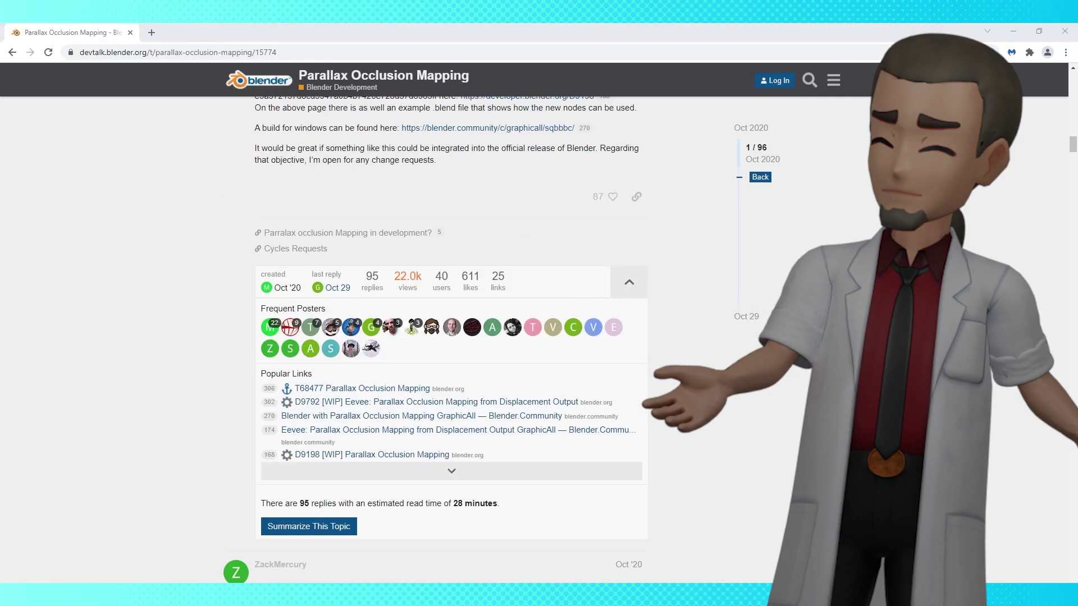